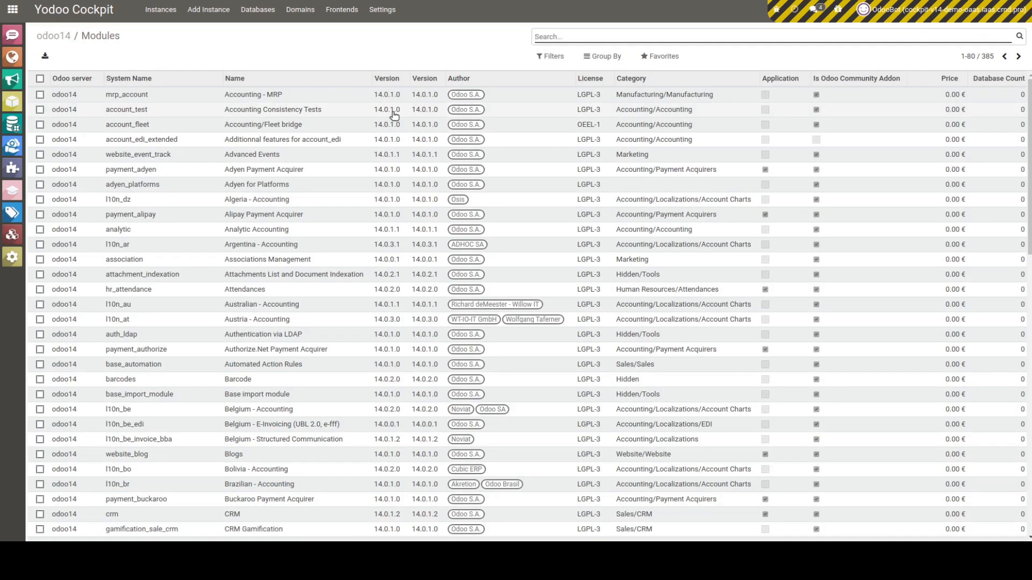
Search the odoo14 server's modules by name for "helpde", and return to the server record
type("helpde")
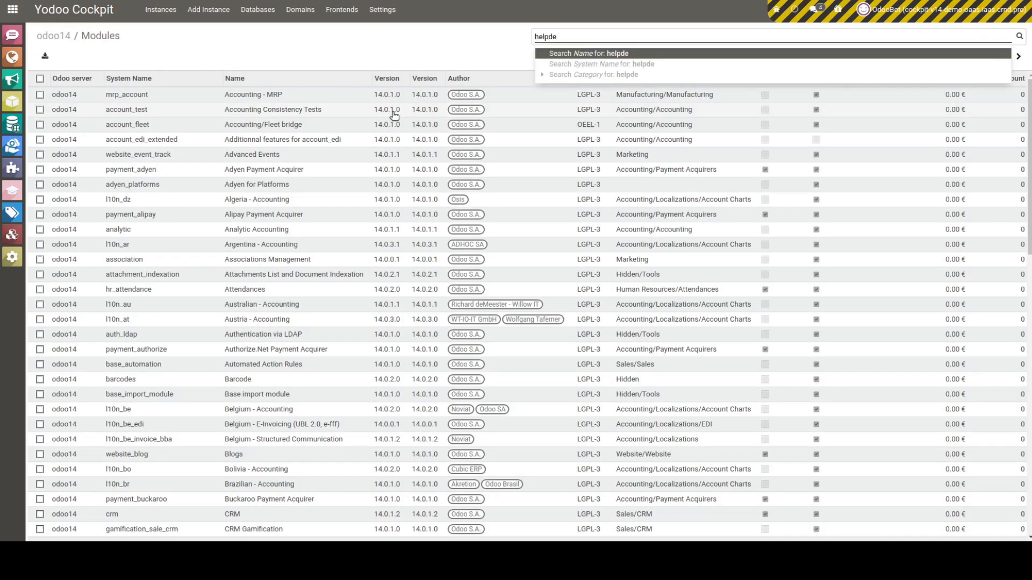
key("Return")
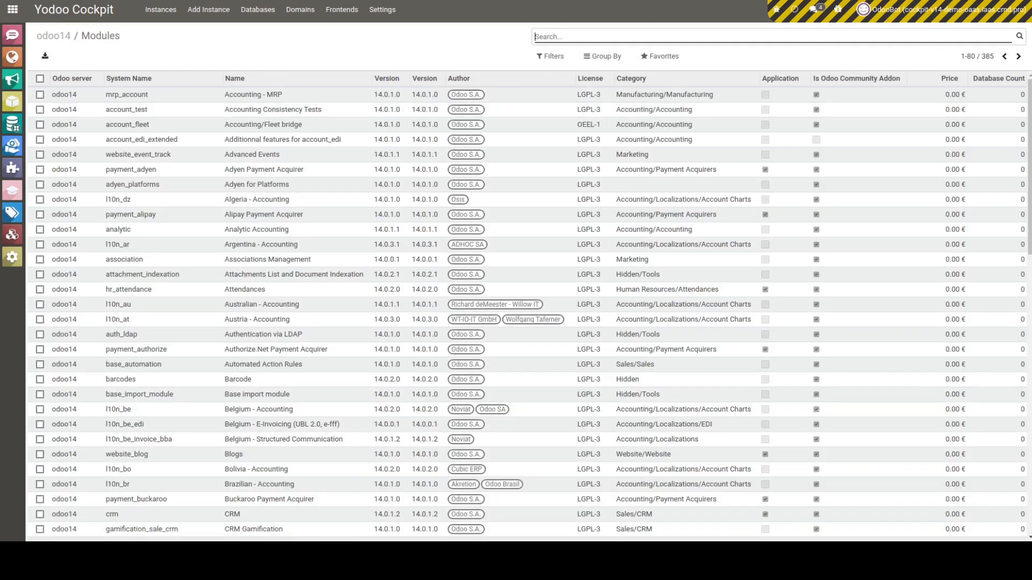
left_click(54, 36)
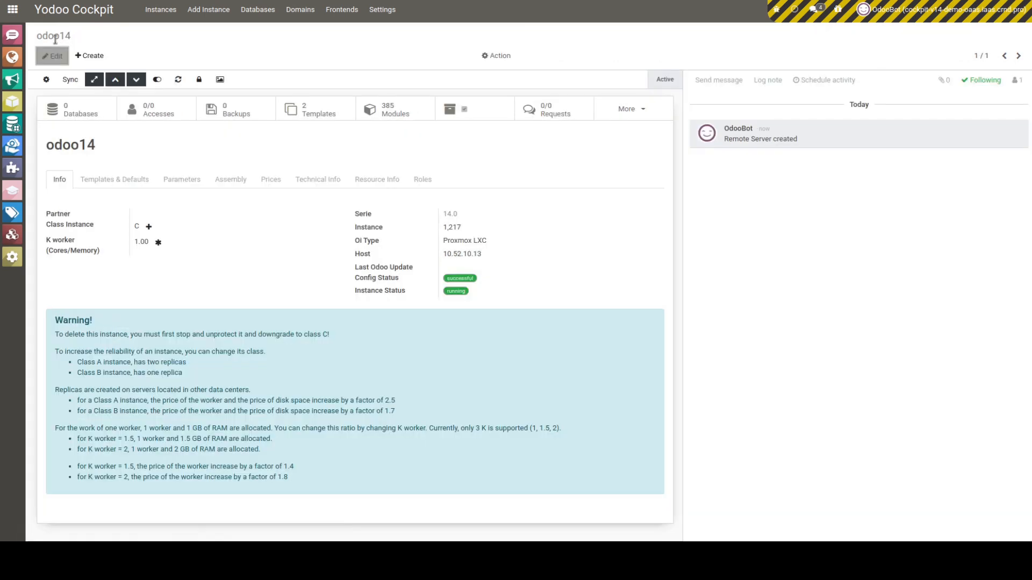
Accept the pending assembly update of odoo14, apply it to the server, and sync the server's data
left_click(232, 188)
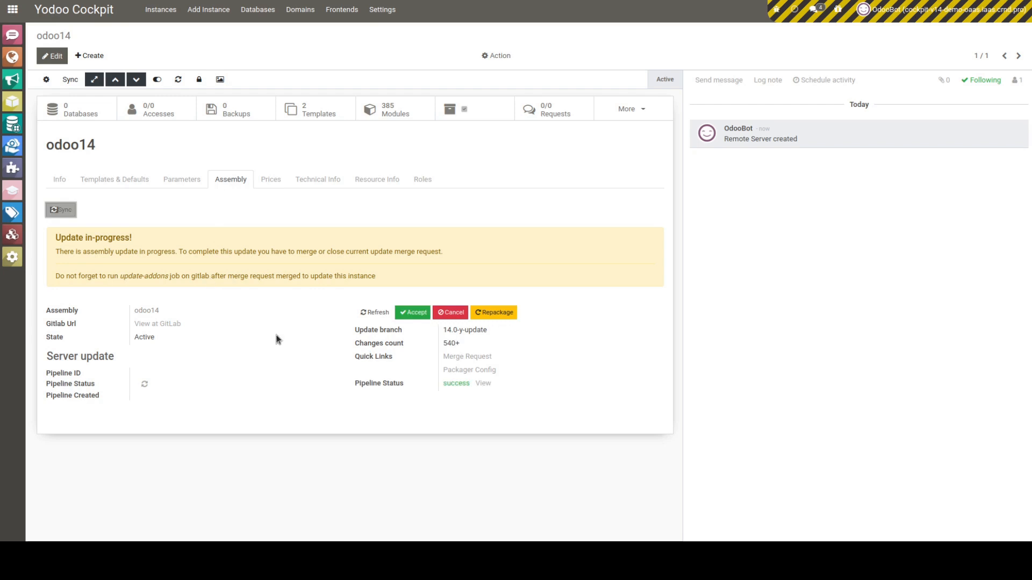
left_click(412, 312)
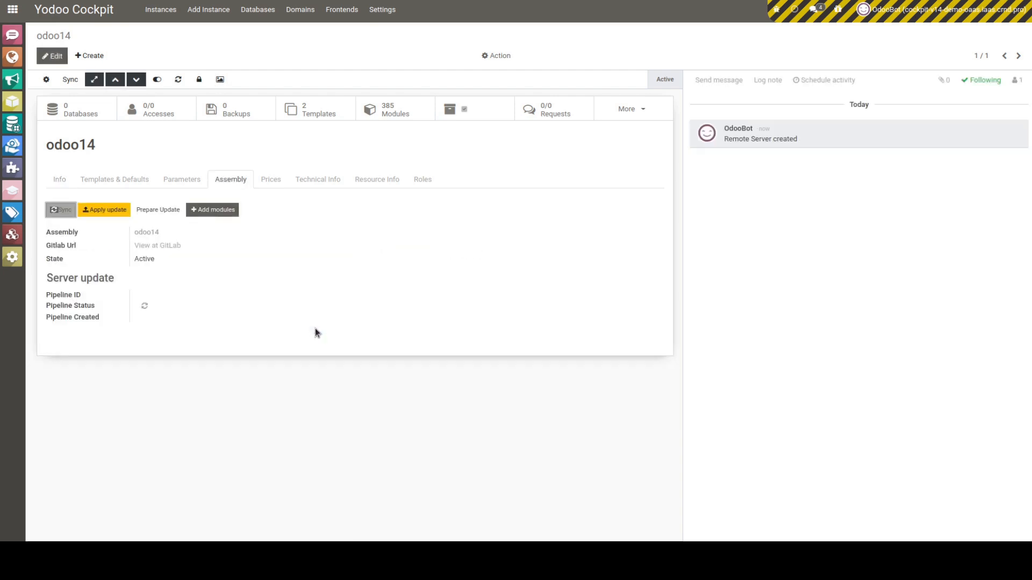
left_click(104, 210)
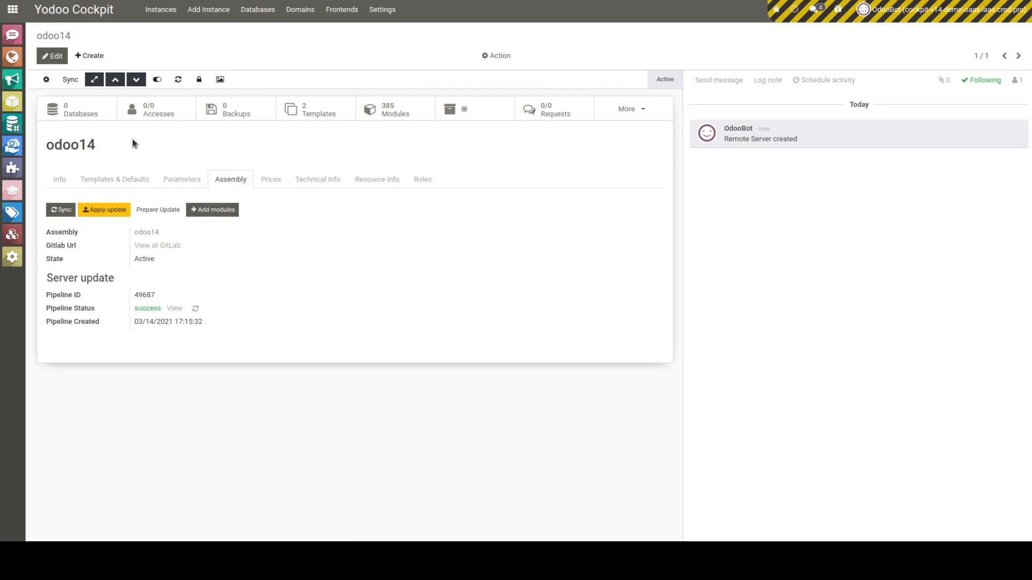
left_click(61, 81)
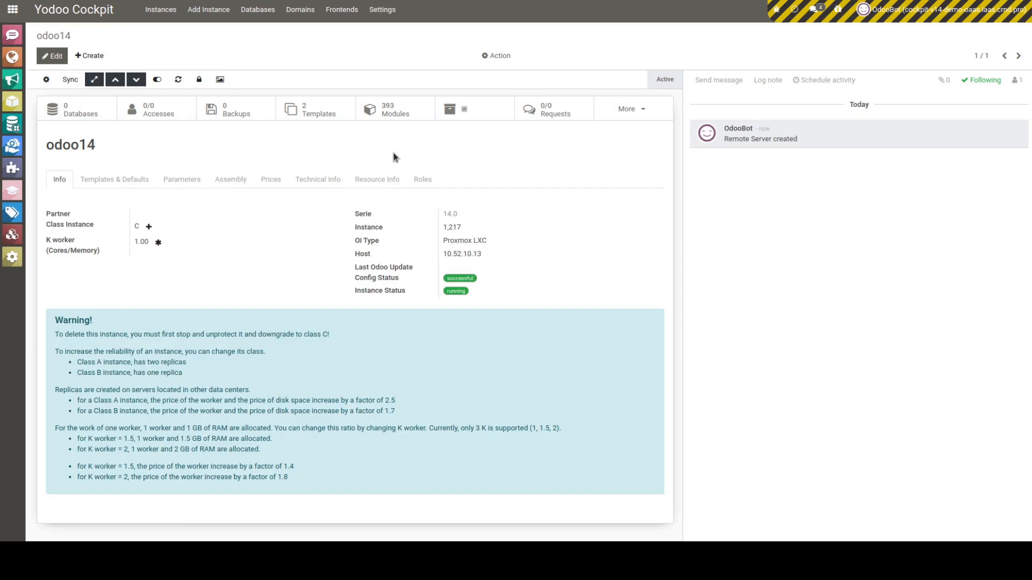
Search the odoo14 server's modules by name for "helpdesk", and return to the server record
left_click(397, 112)
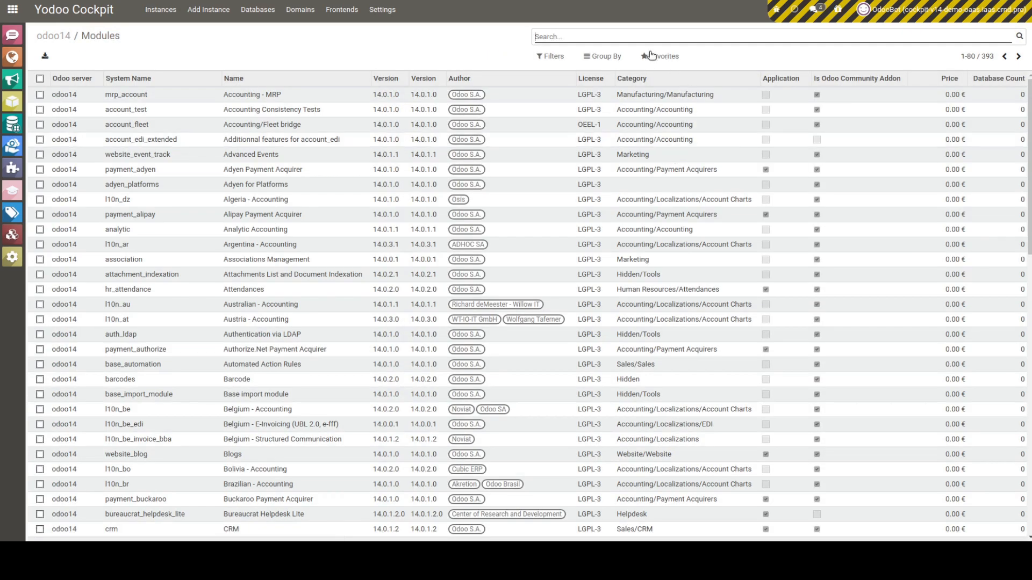
type("helpdes")
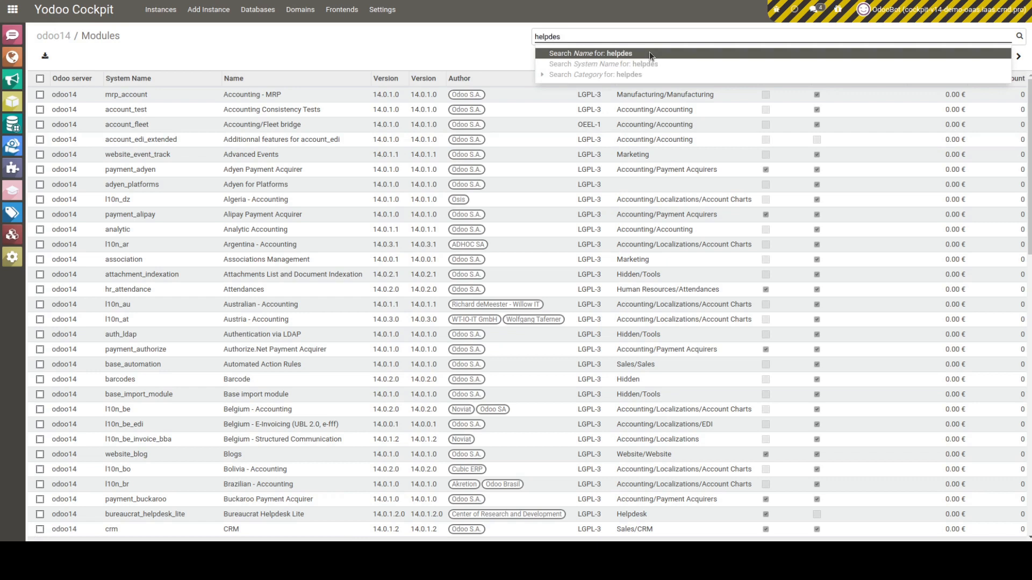
type("k")
key("Return")
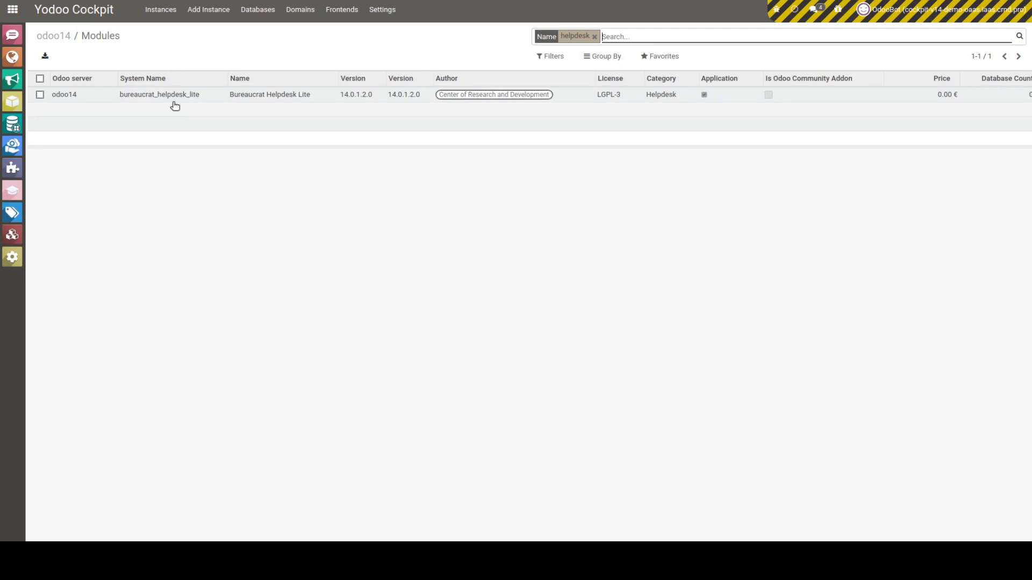
left_click(54, 35)
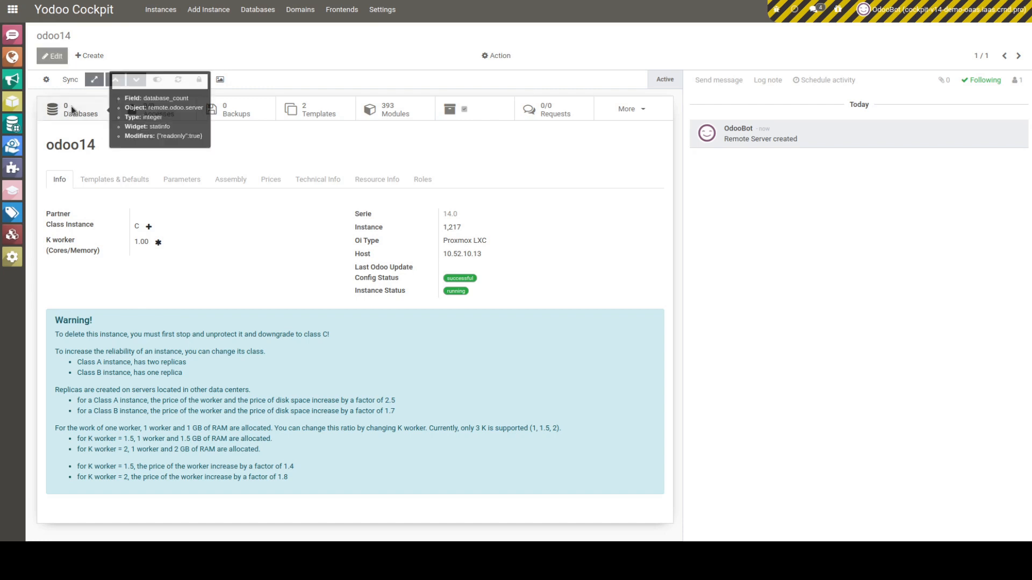
Create a database named "helpdesk" on the odoo14 server from the Create DB (clean) template
left_click(73, 110)
left_click(59, 57)
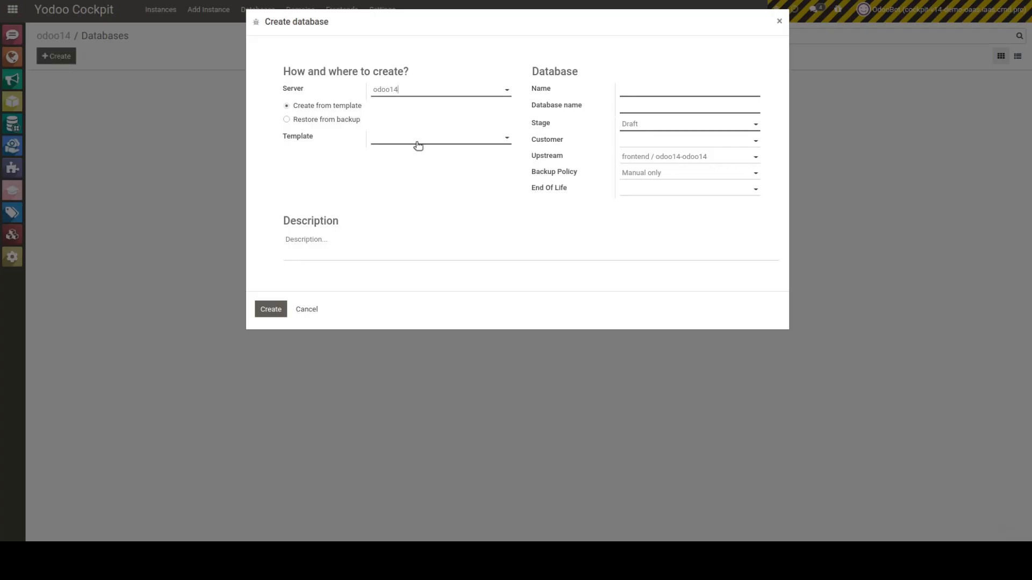
left_click(417, 144)
left_click(424, 156)
left_click(674, 86)
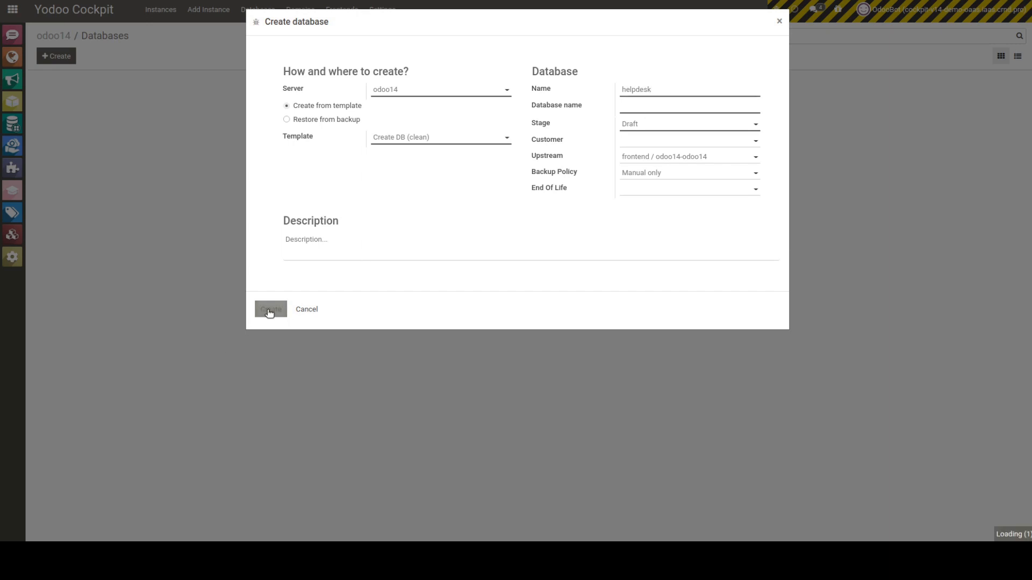
left_click(267, 310)
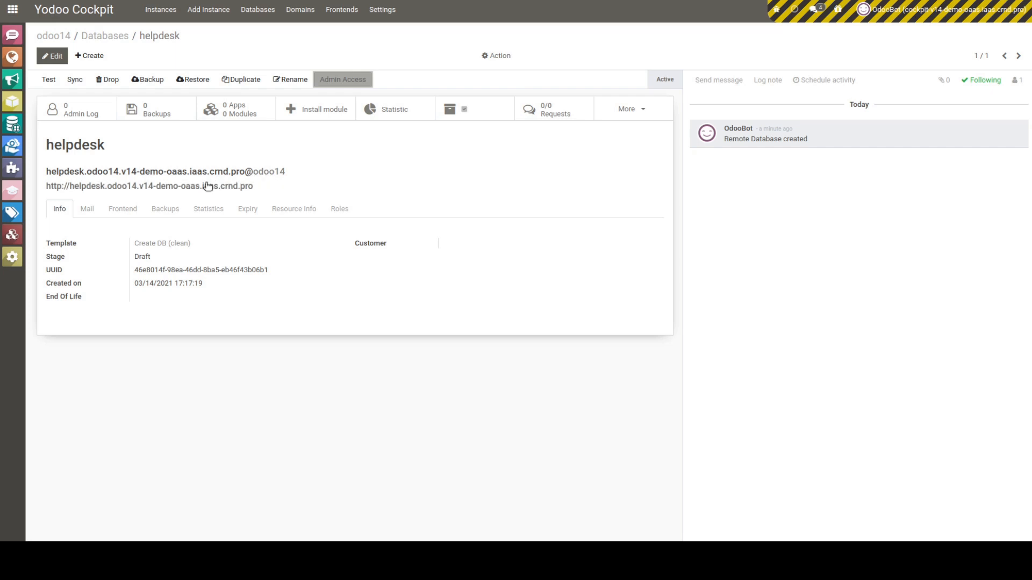
Request HTTPS for the helpdesk database, and enter that database with admin access
left_click(124, 213)
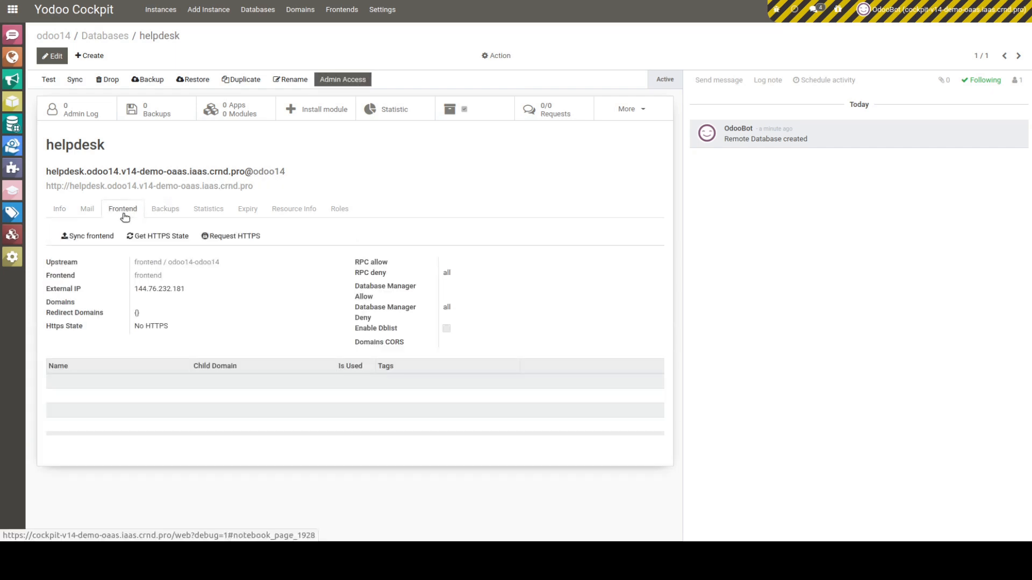
left_click(225, 240)
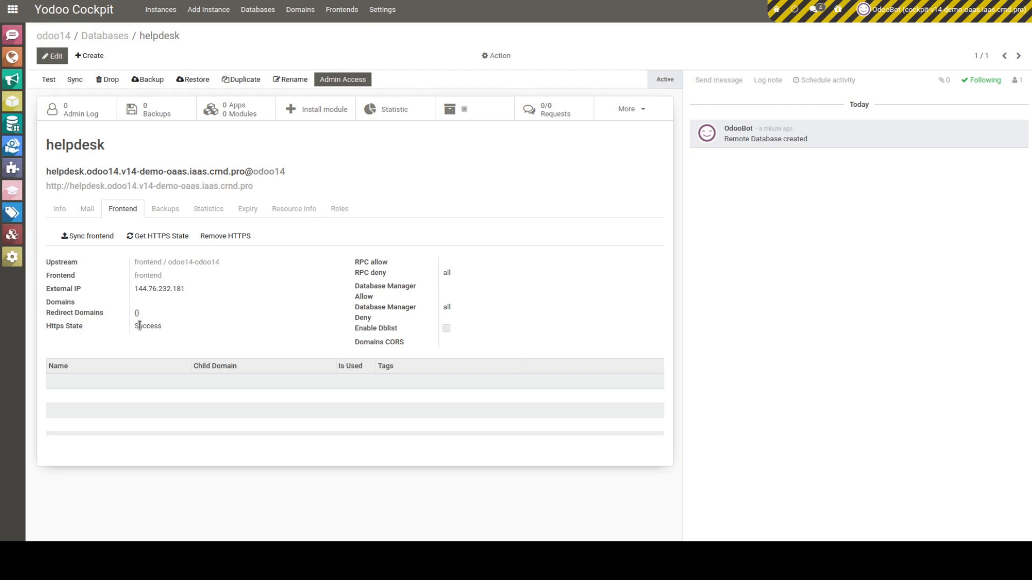
left_click(344, 79)
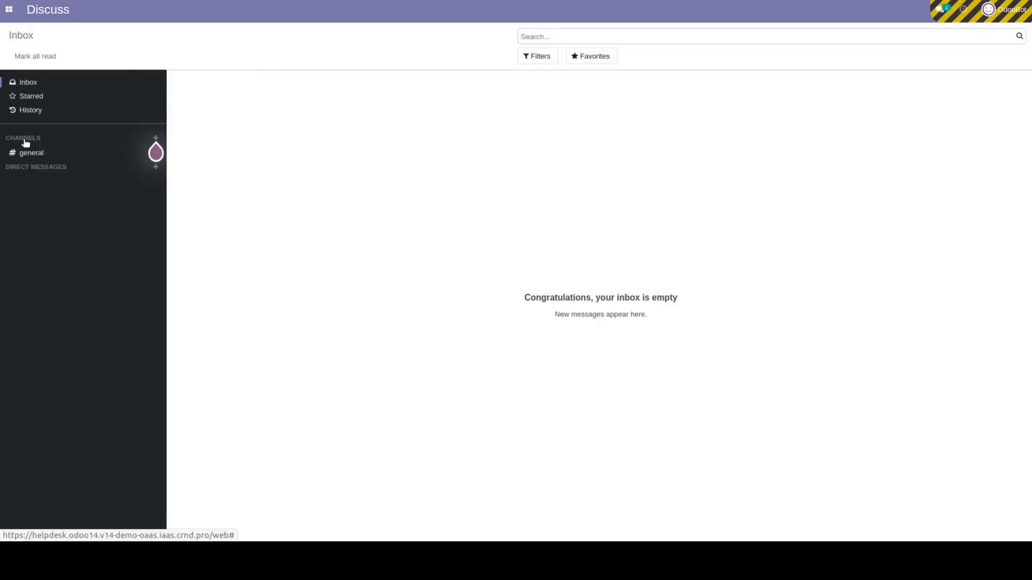
Search the database's apps for "helpdesk" and install Bureaucrat Helpdesk Lite
left_click(9, 9)
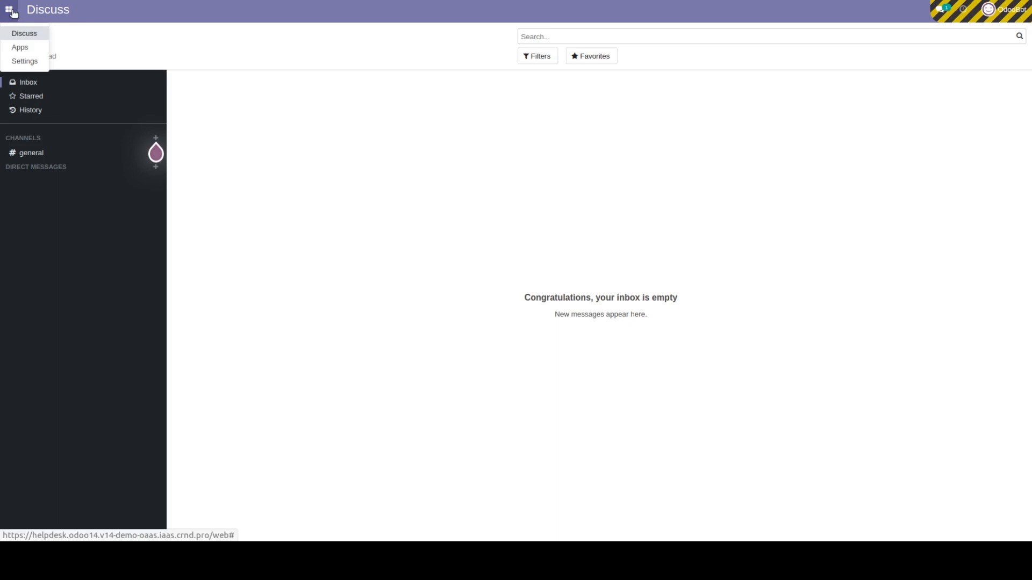
left_click(22, 52)
type("h")
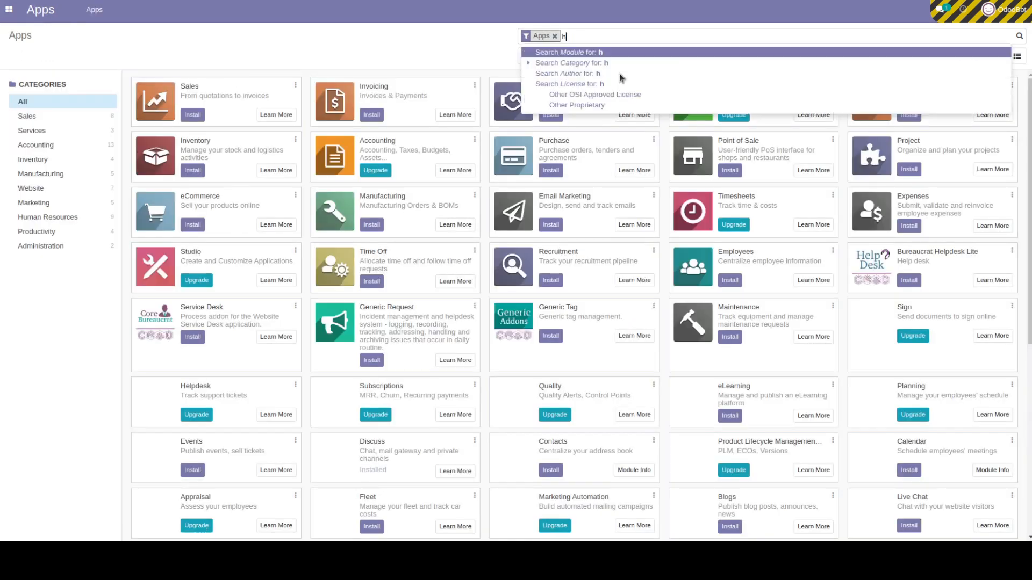
type("elpdesk")
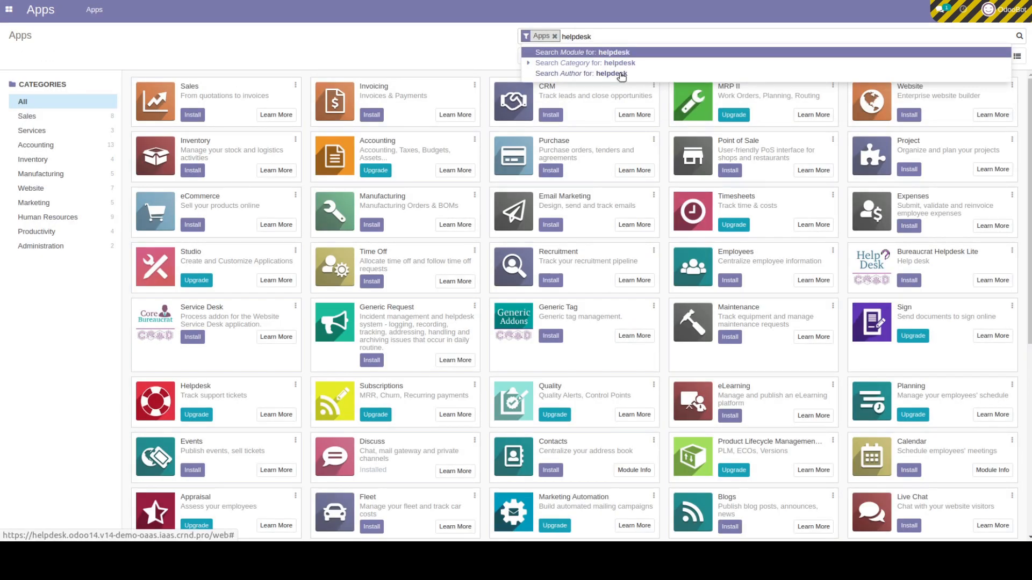
key("Return")
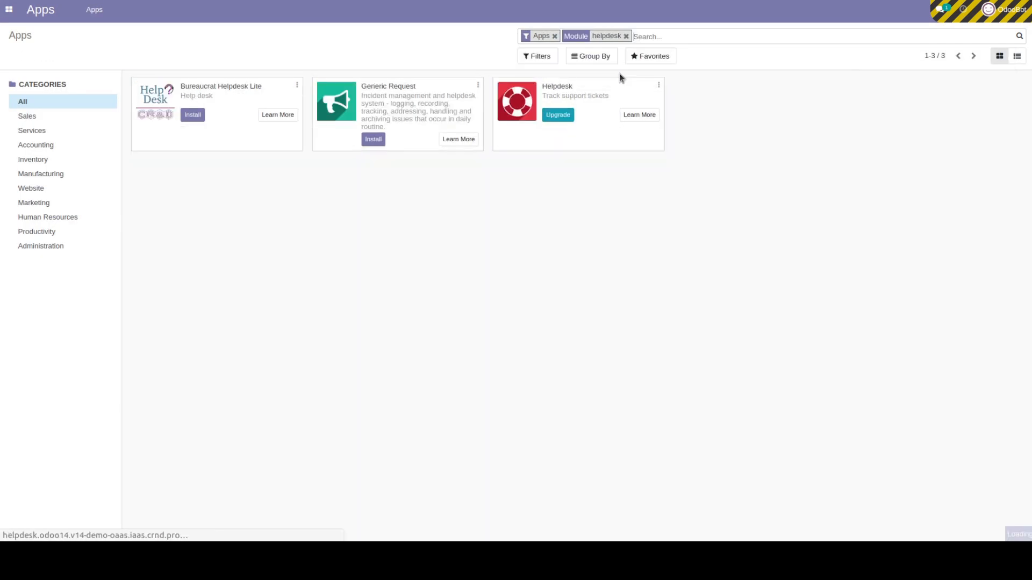
left_click(203, 117)
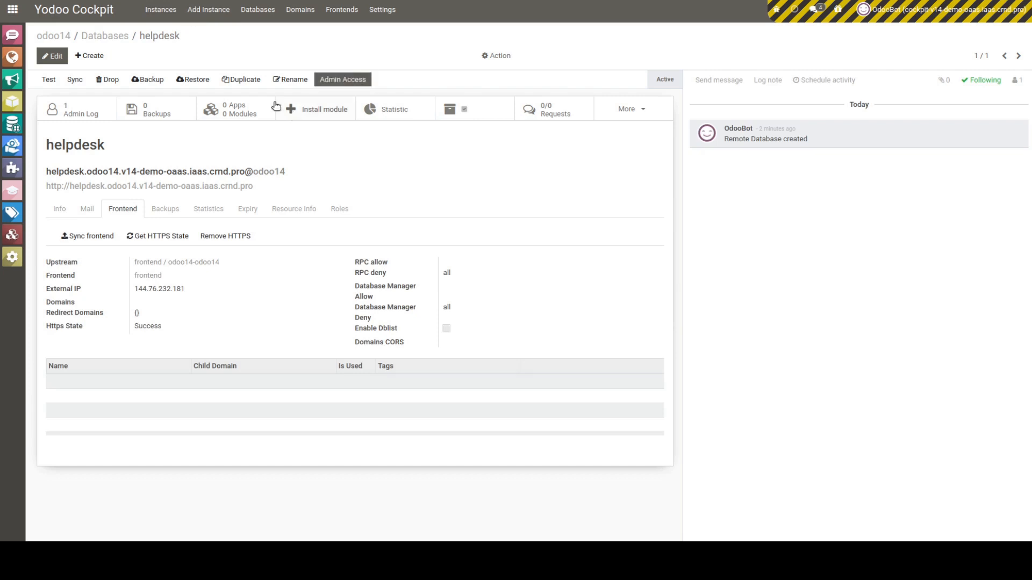
Duplicate the helpdesk database as "helpdesk (copy)" with the Copy stage, and sync the duplicate's data
left_click(244, 80)
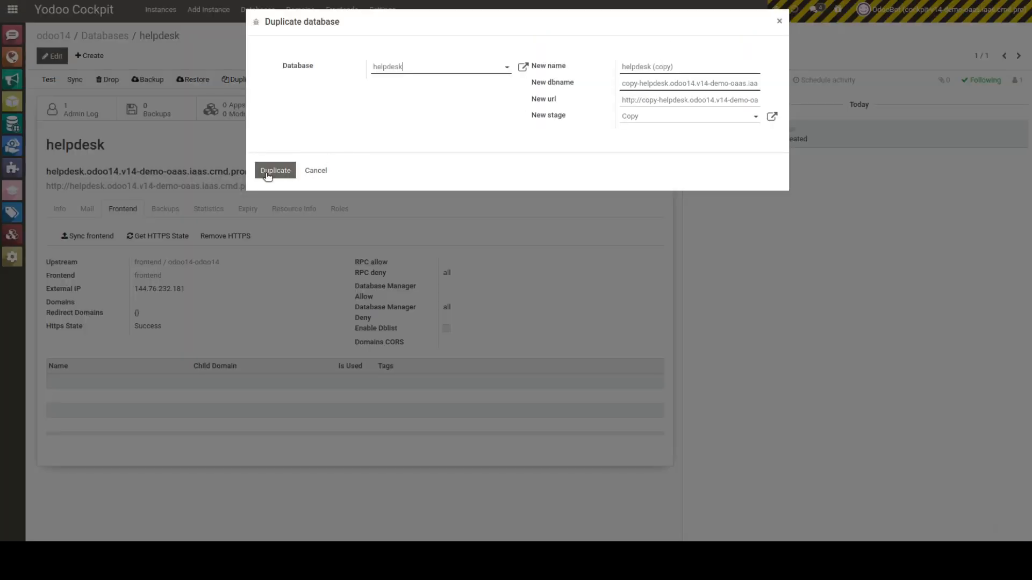
left_click(267, 174)
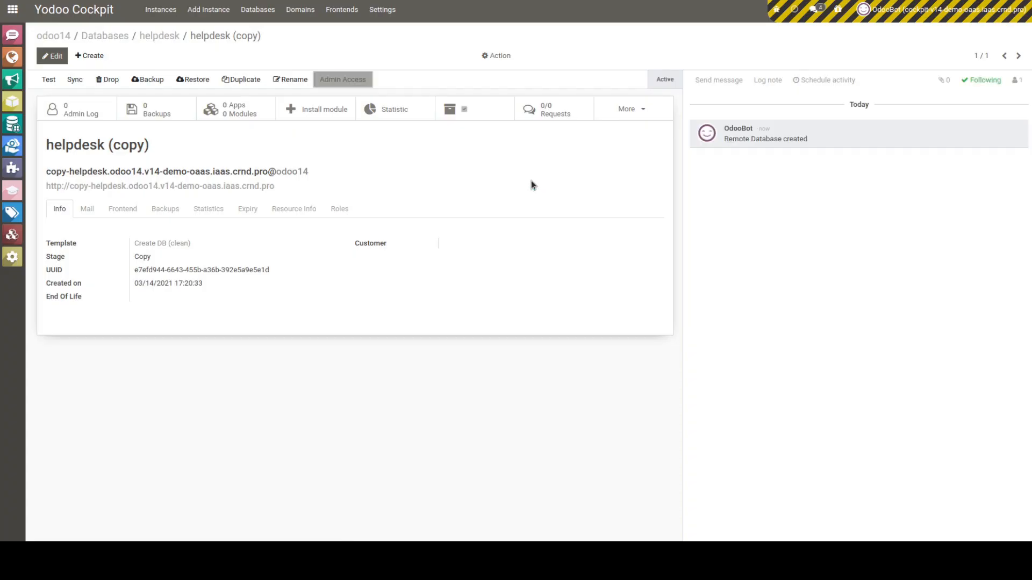
left_click(75, 80)
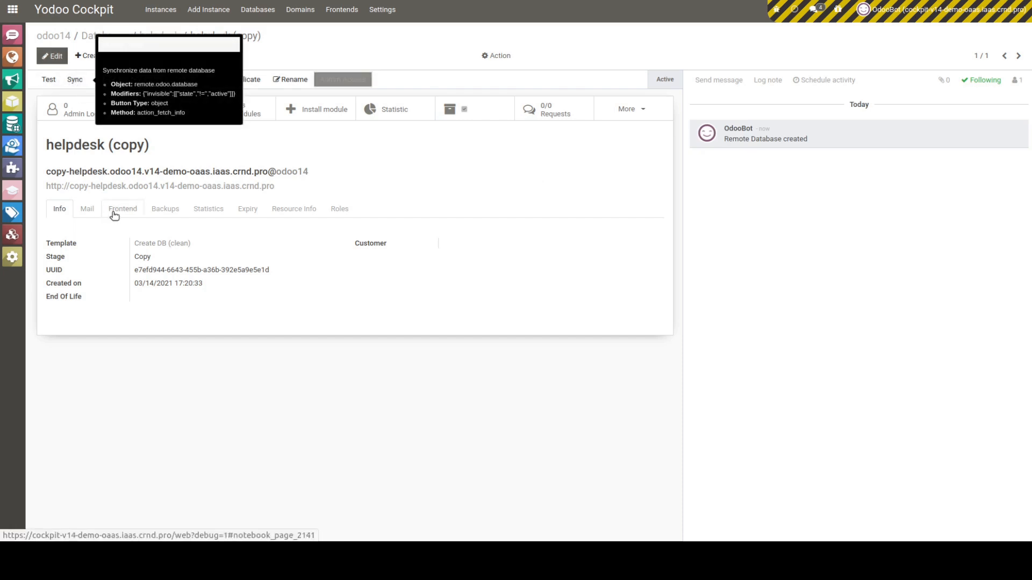
Request HTTPS for the helpdesk (copy) database, and leave its record
left_click(115, 214)
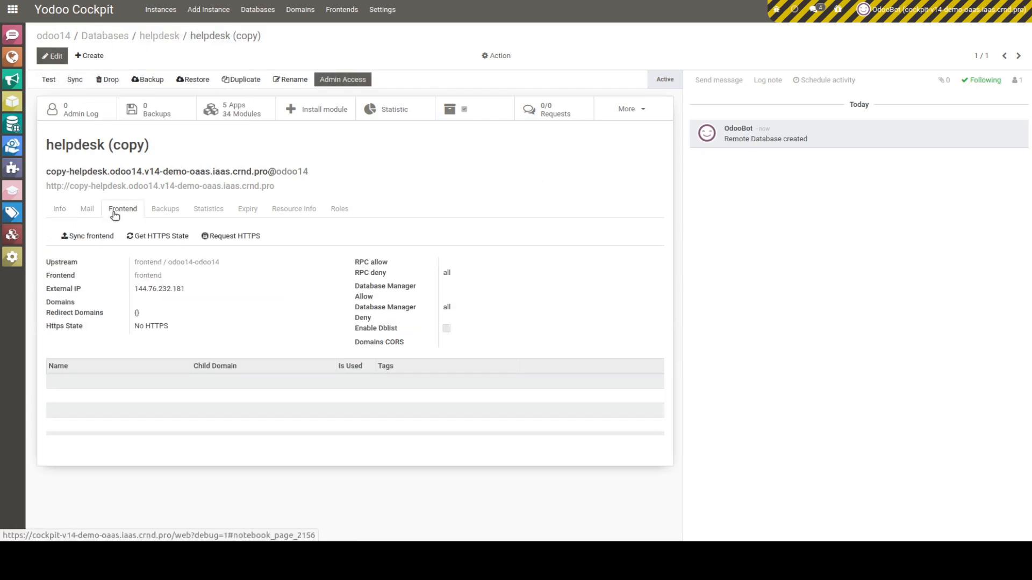
left_click(235, 237)
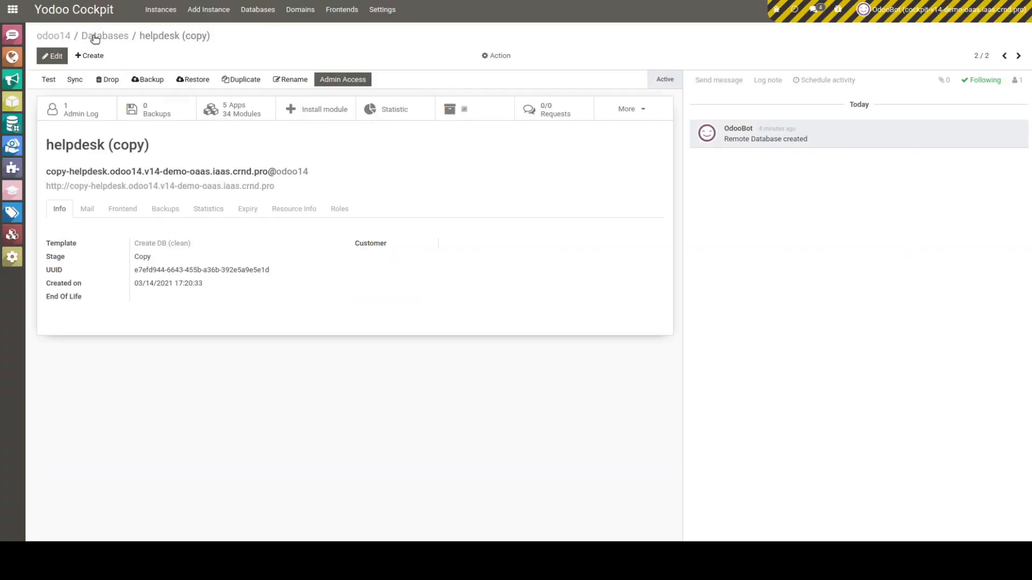
left_click(94, 39)
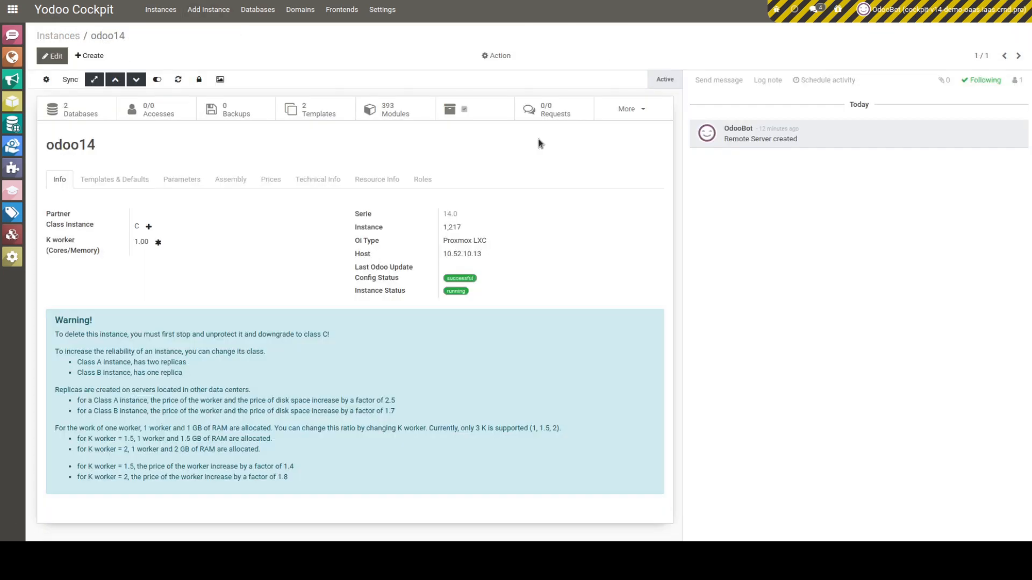
Create a database template "helpdesk" for odoo14 with type Duplicate database and helpdesk (copy) as template database, save it, and return to the server record
left_click(309, 110)
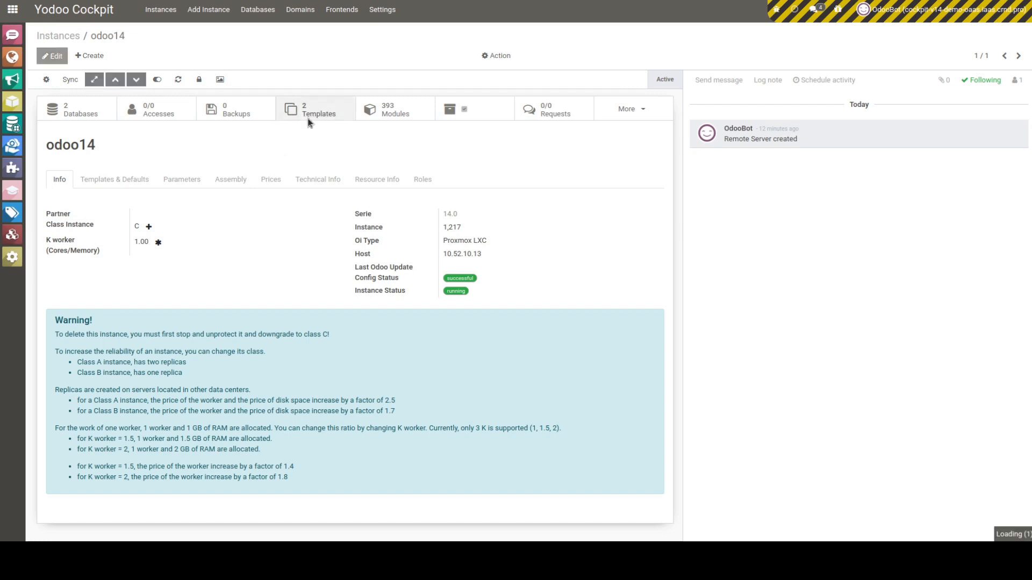
left_click(57, 59)
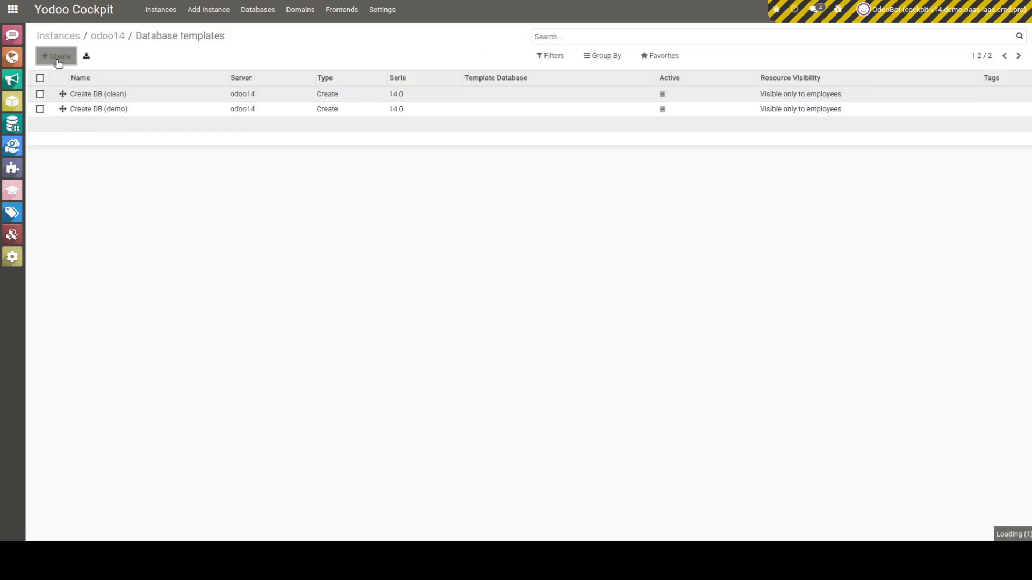
type("helpdesk")
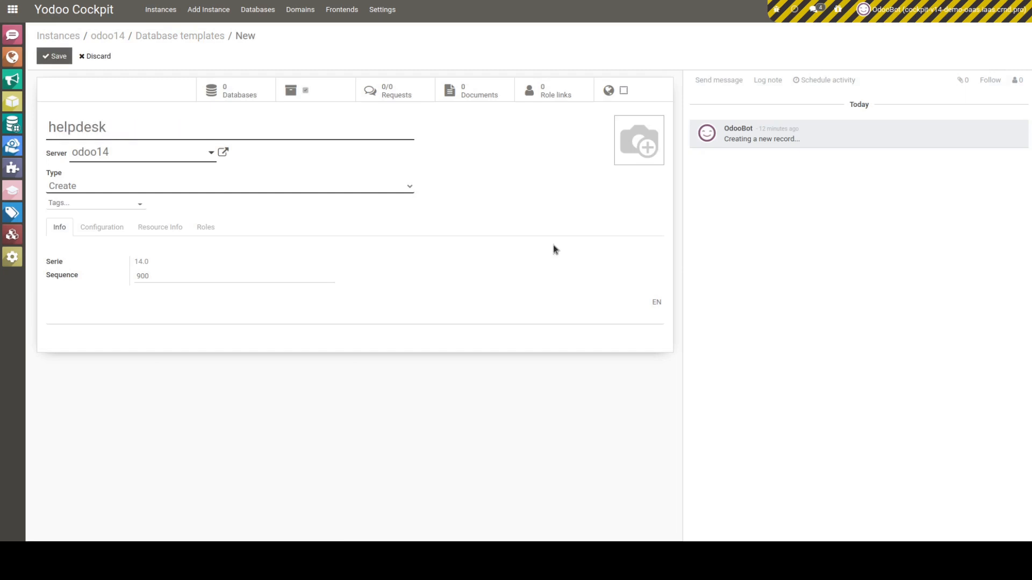
left_click(293, 192)
left_click(113, 215)
left_click(470, 268)
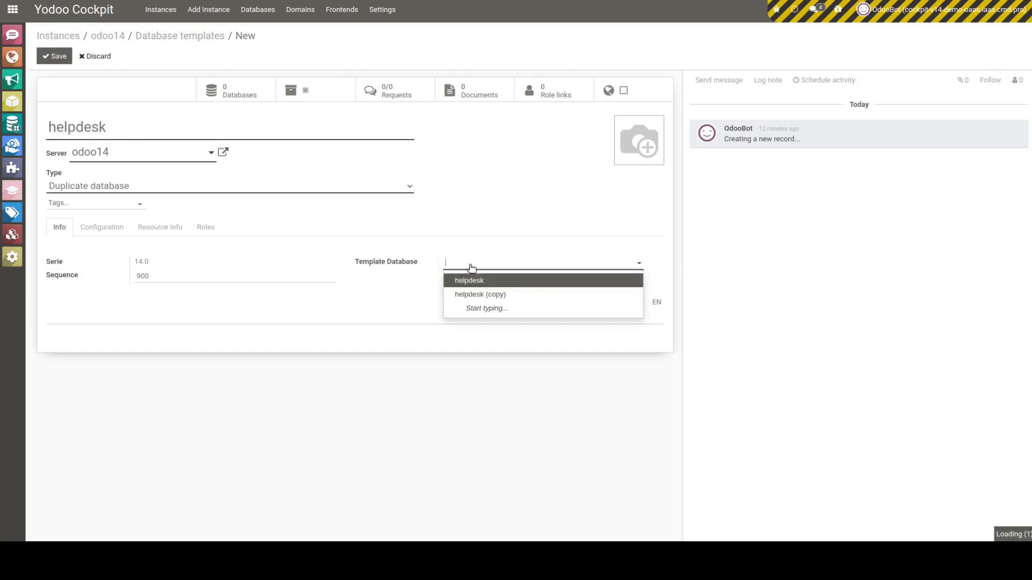
left_click(495, 299)
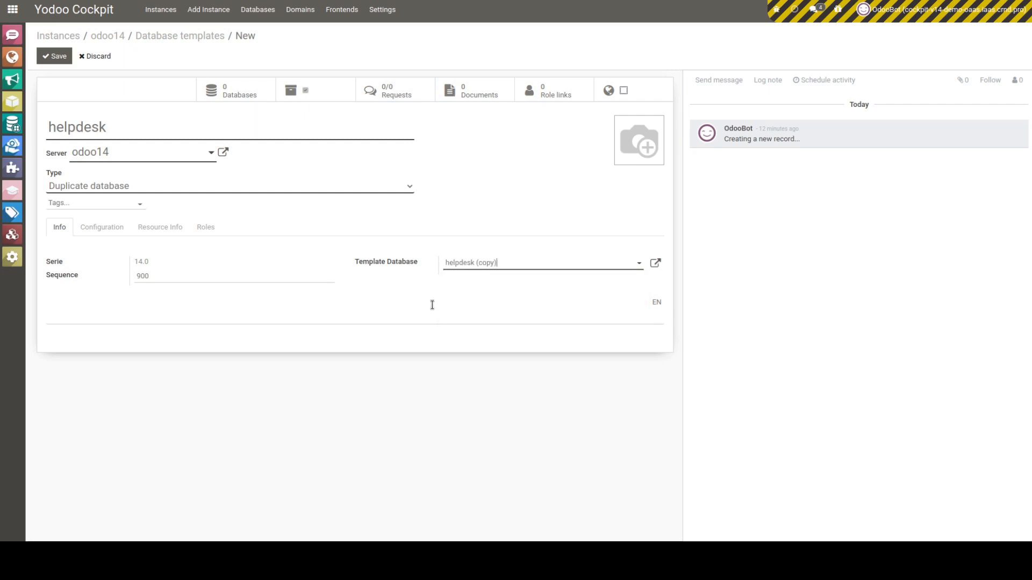
left_click(59, 56)
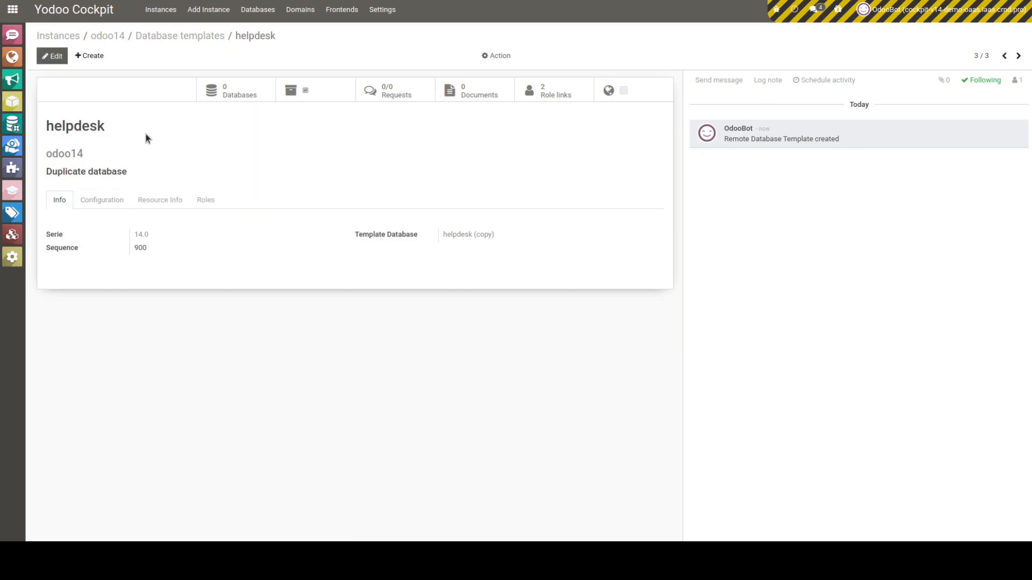
left_click(109, 38)
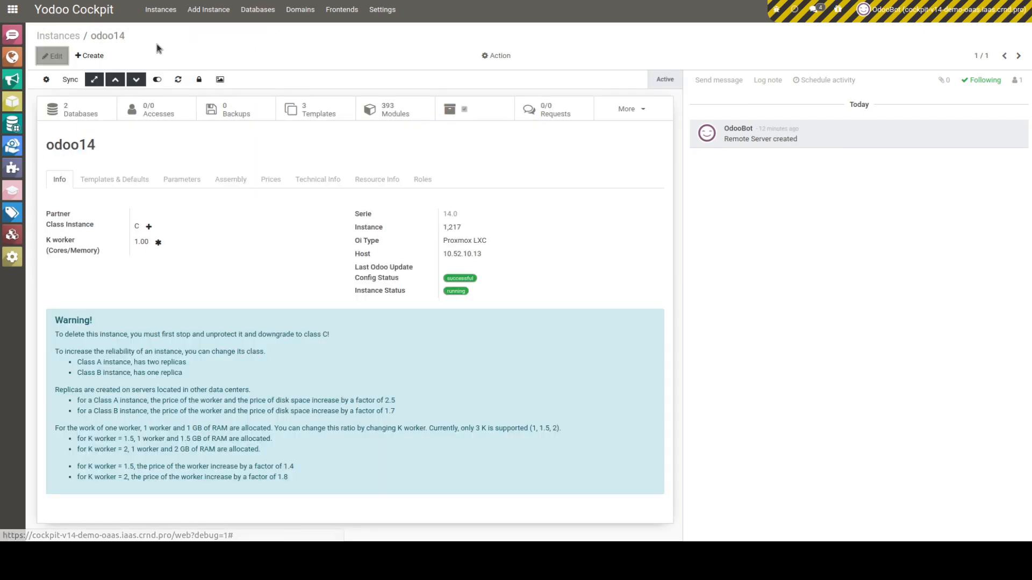
Create a database named helpdesk2 on odoo14 from the helpdesk template
left_click(81, 110)
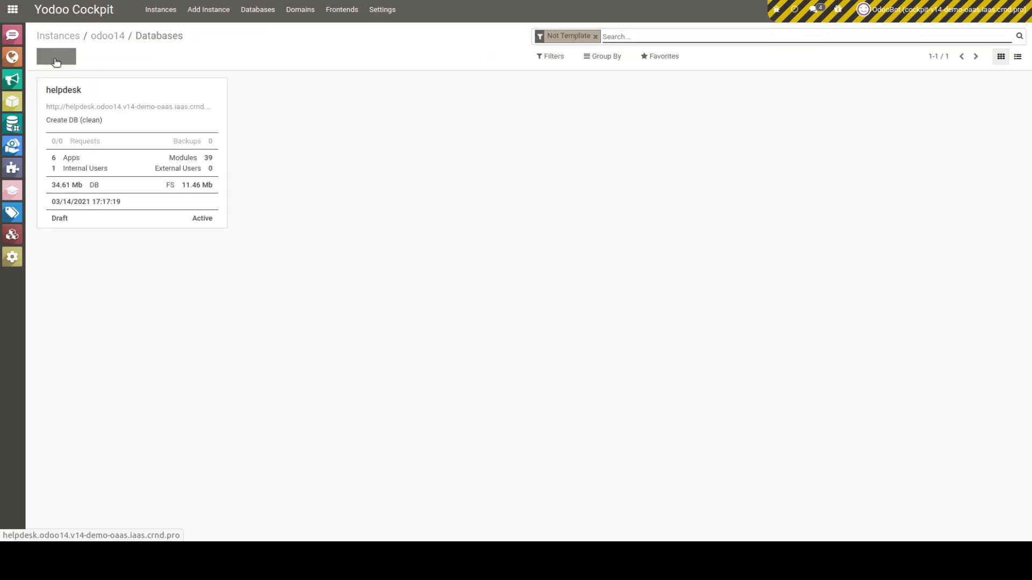
left_click(55, 56)
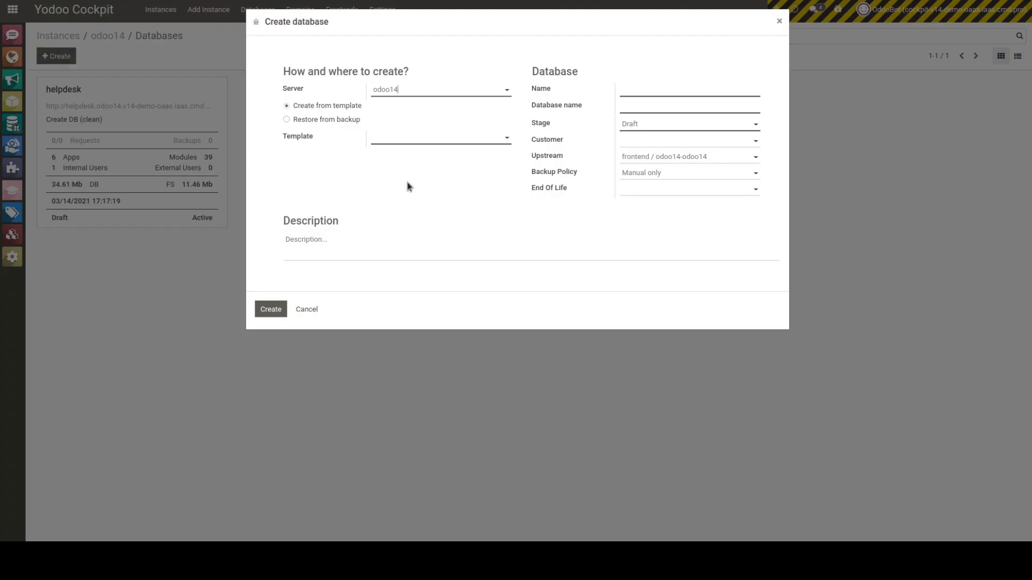
left_click(430, 140)
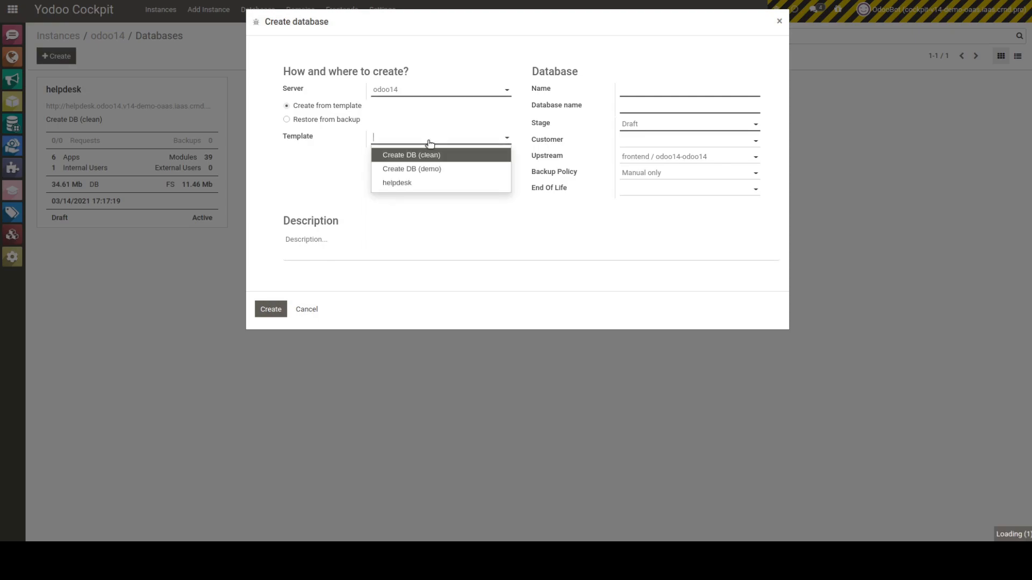
left_click(444, 184)
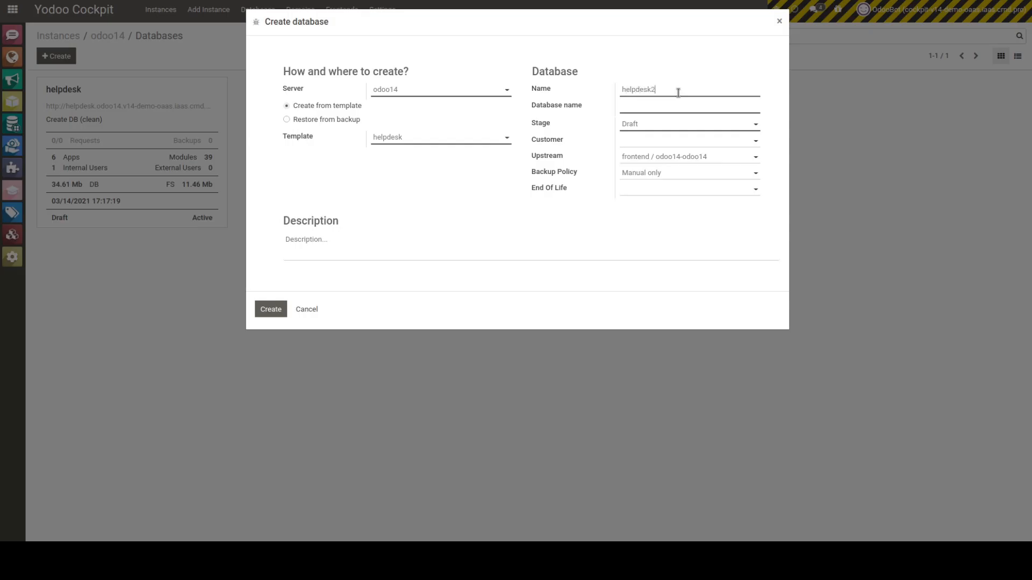
left_click(267, 311)
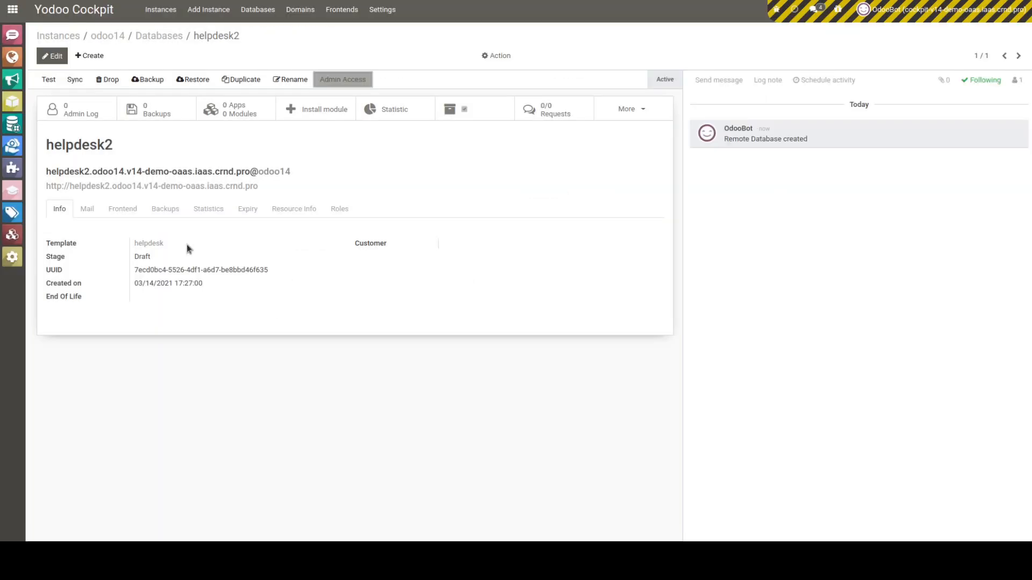
Request HTTPS for the helpdesk2 database, check its available apps through admin access, and return to its record
left_click(124, 210)
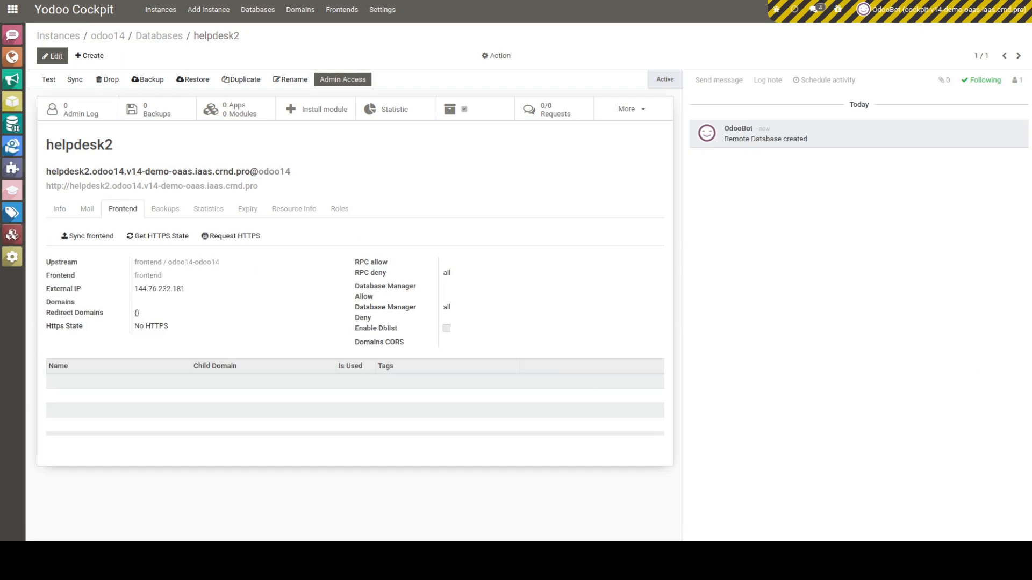
left_click(242, 237)
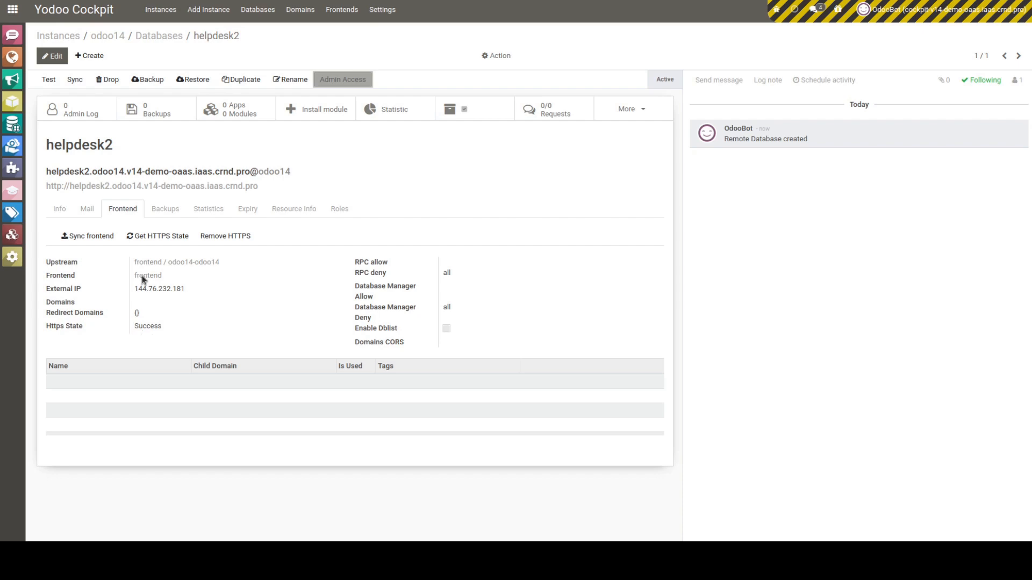
left_click(352, 80)
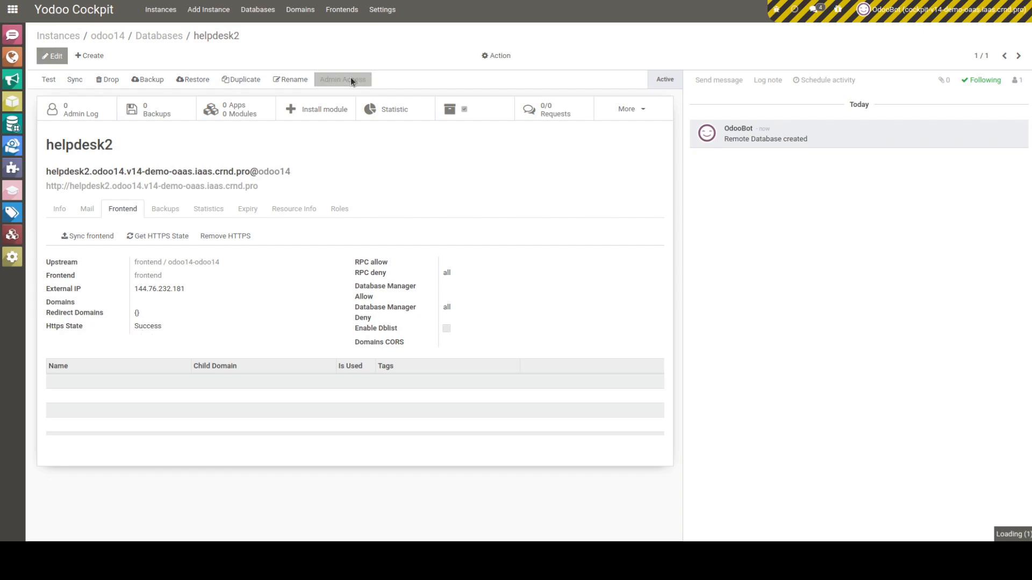
left_click(9, 10)
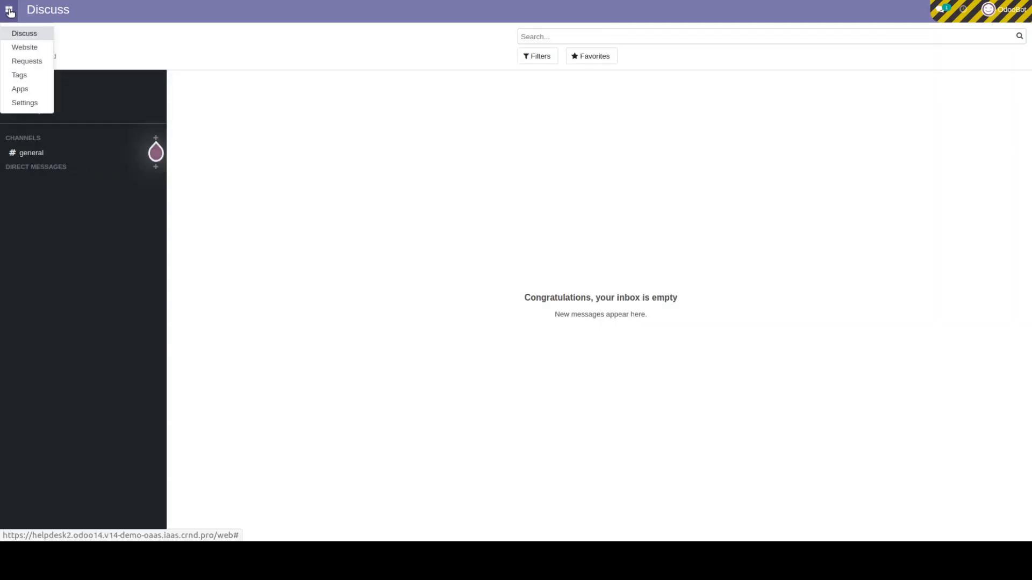
left_click(26, 61)
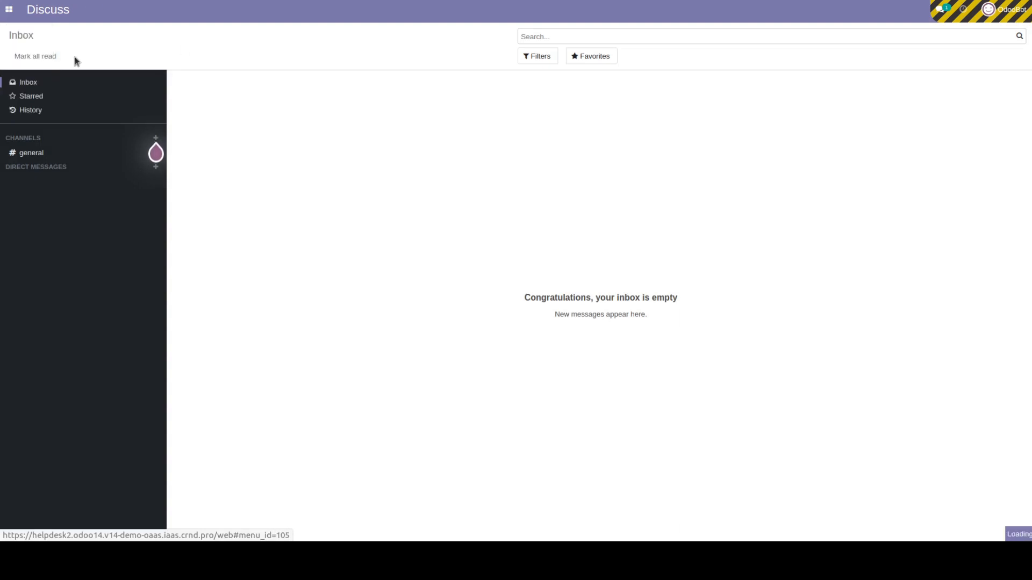
left_click(158, 1)
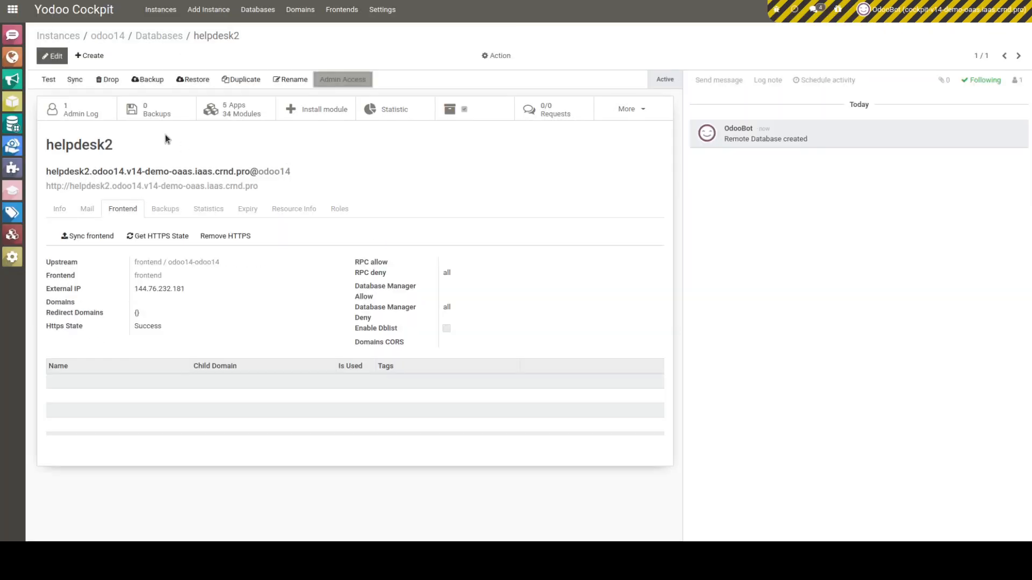
Make two manual backups of the helpdesk2 database and inspect their backup records
left_click(144, 80)
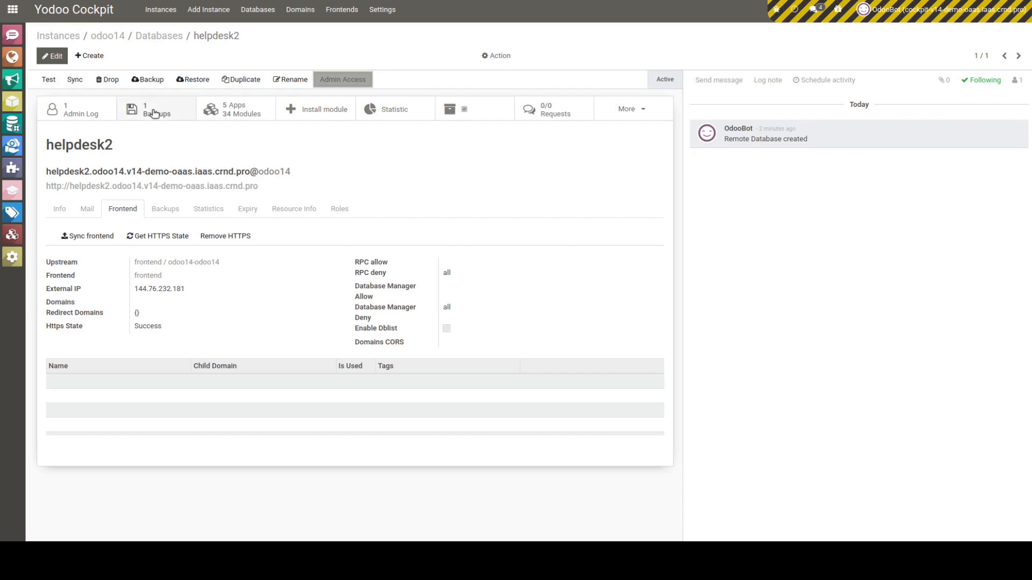
left_click(154, 112)
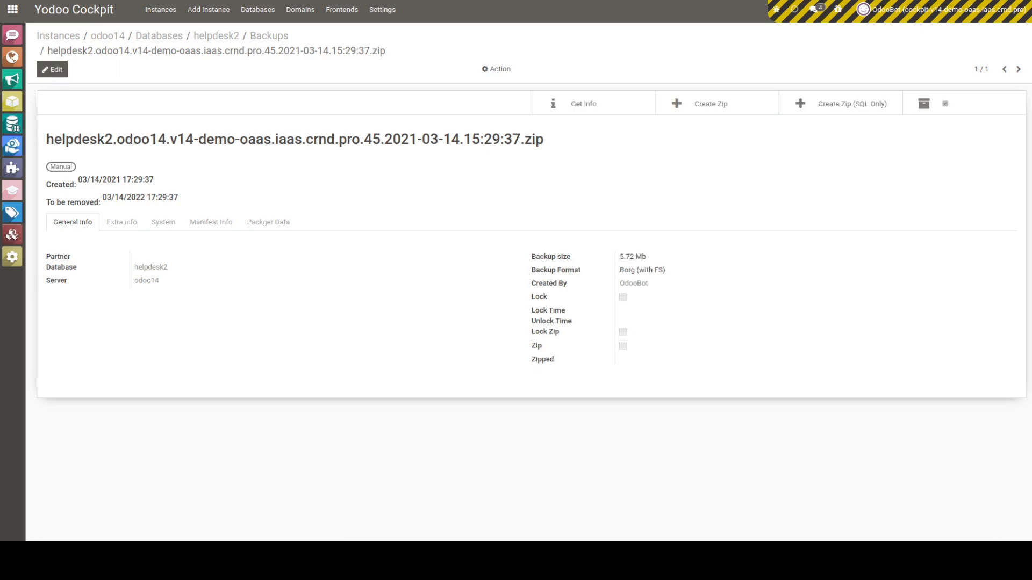
left_click(216, 36)
left_click(147, 79)
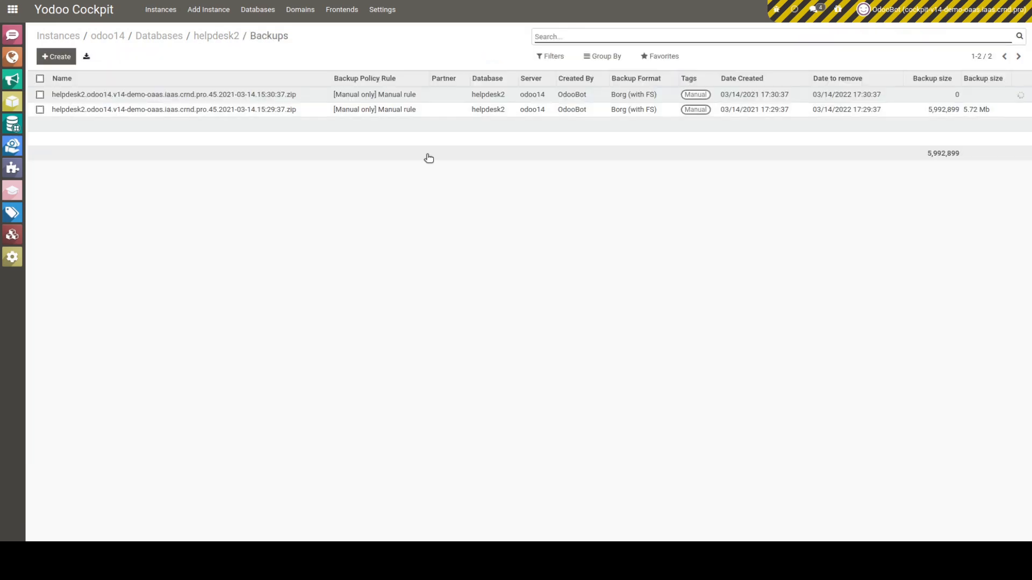
left_click(922, 100)
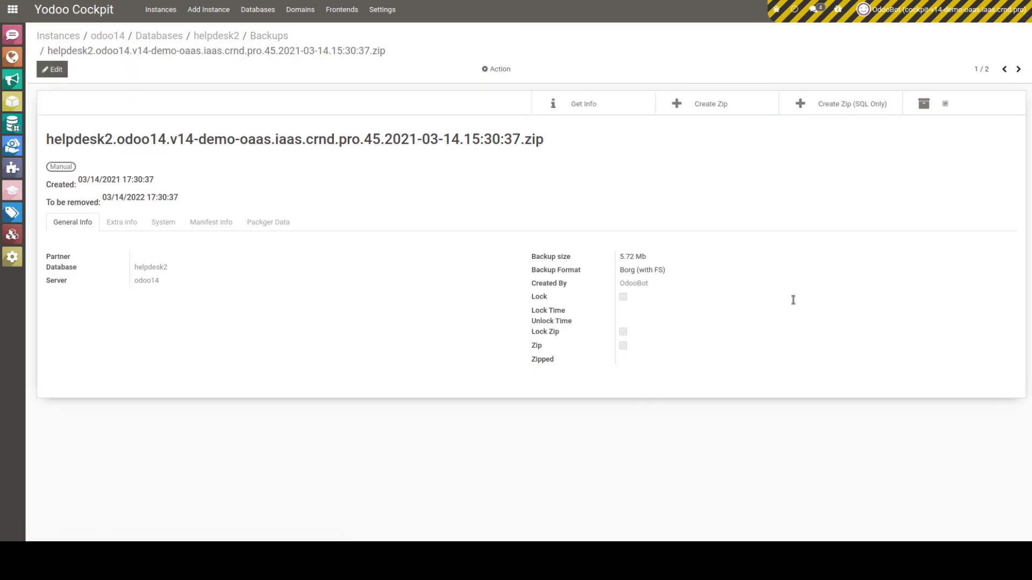
left_click(257, 38)
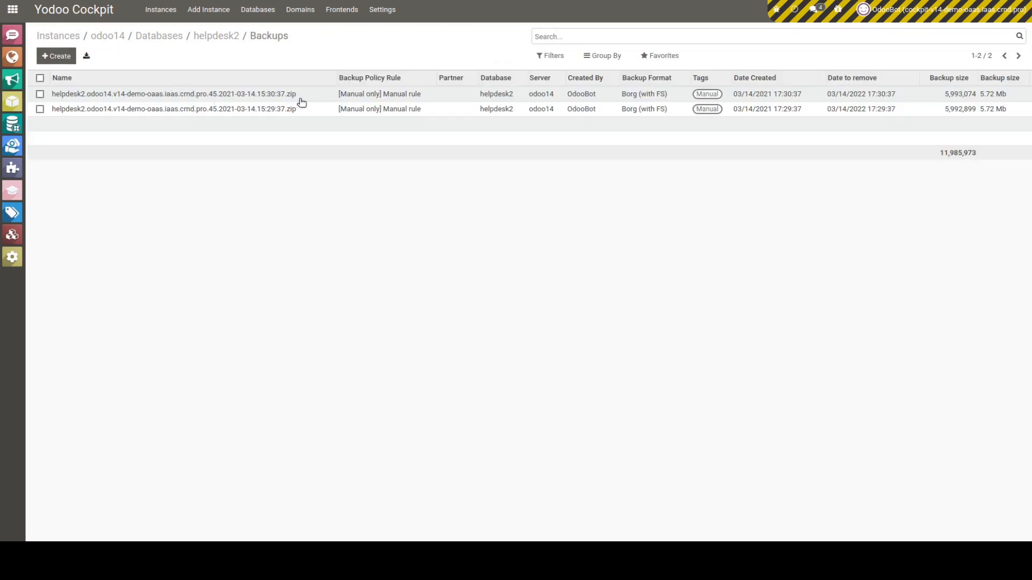
Create and download a zip of the newest helpdesk2 backup, and return to the odoo14 database list
left_click(836, 100)
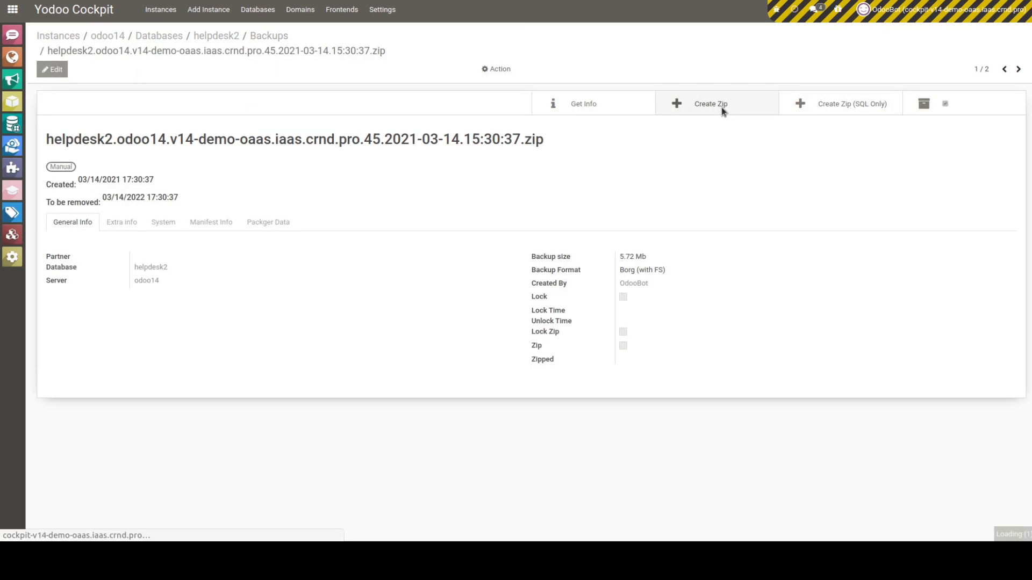
left_click(722, 108)
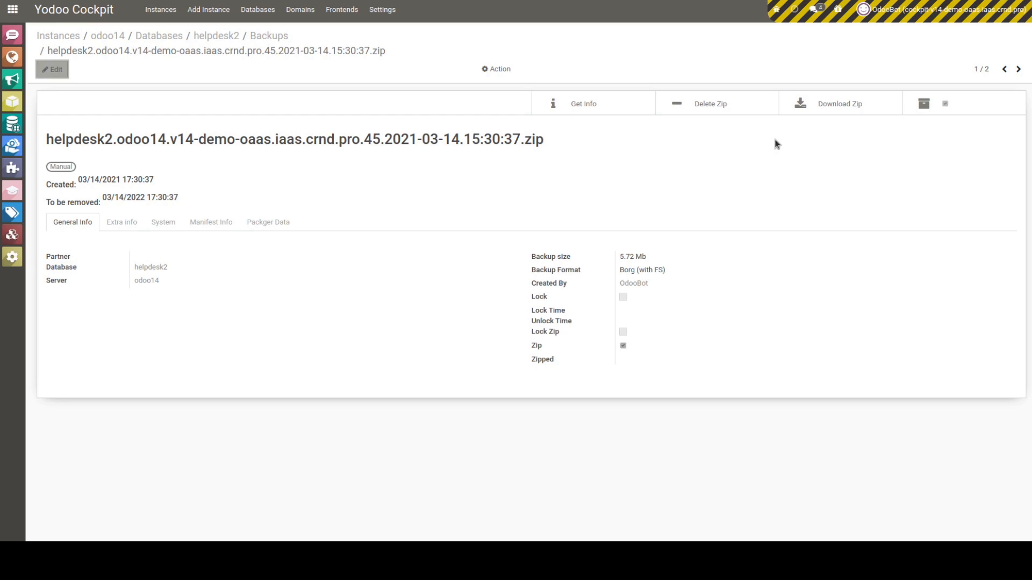
left_click(815, 108)
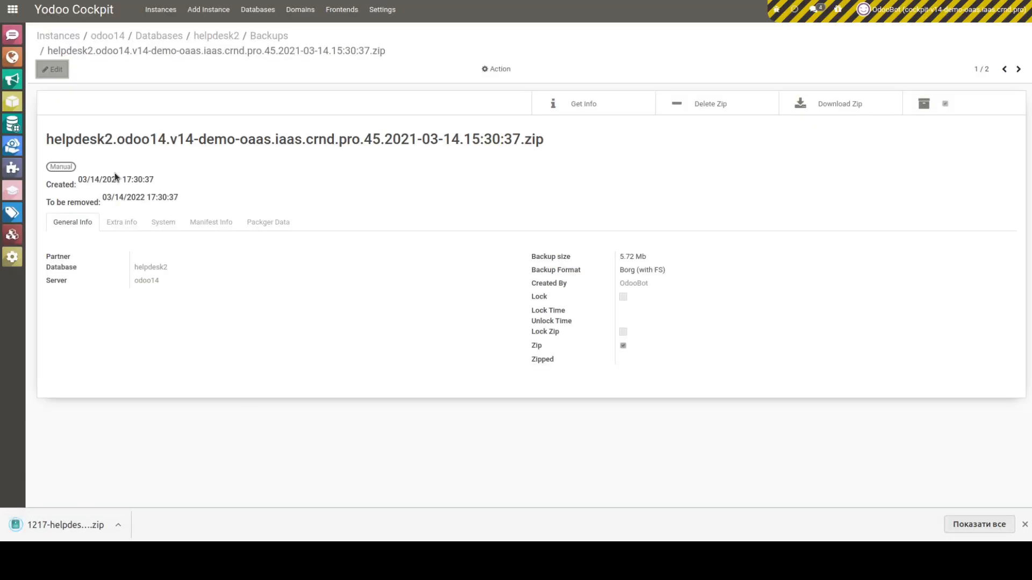
left_click(230, 36)
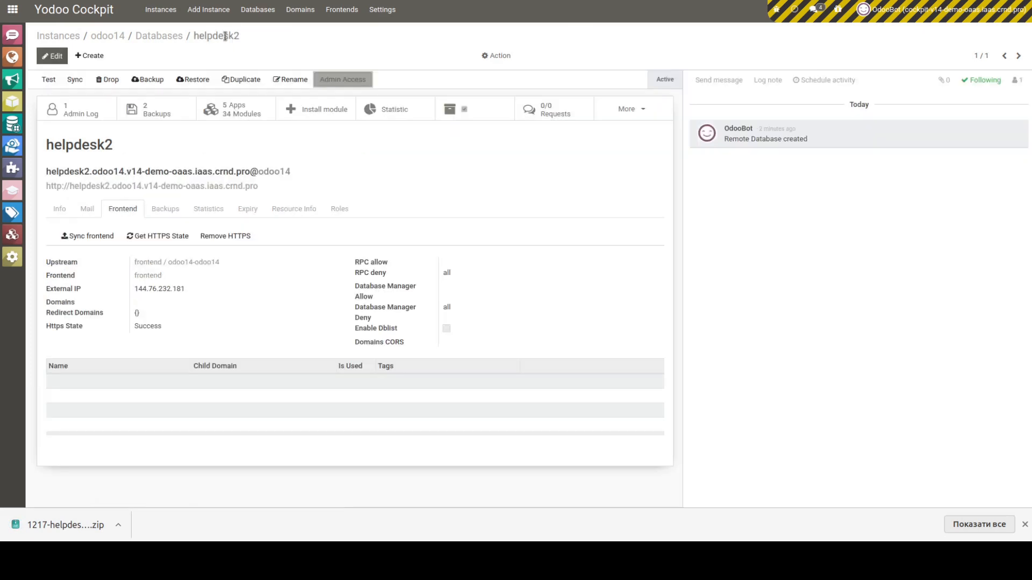
left_click(152, 114)
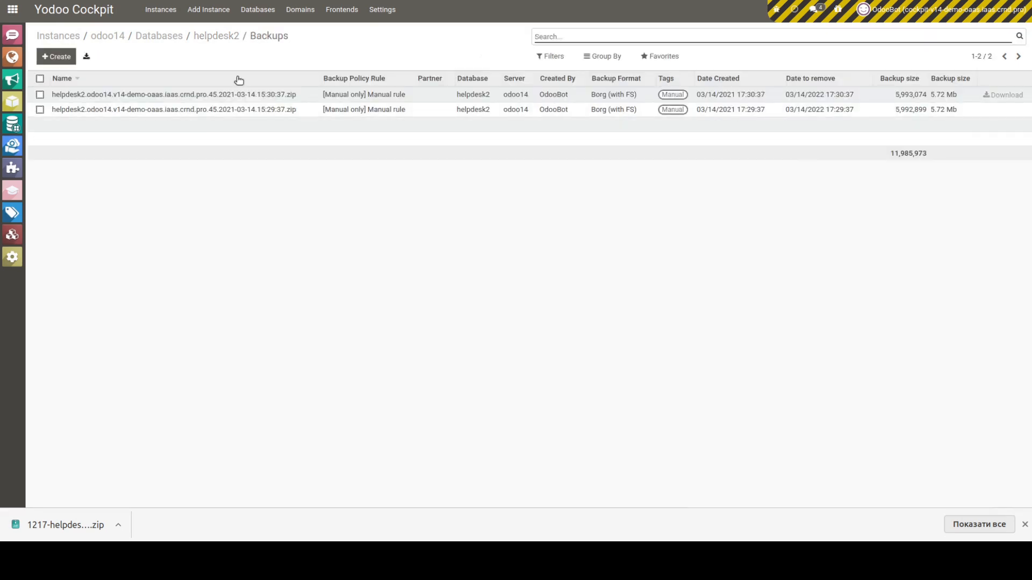
left_click(161, 35)
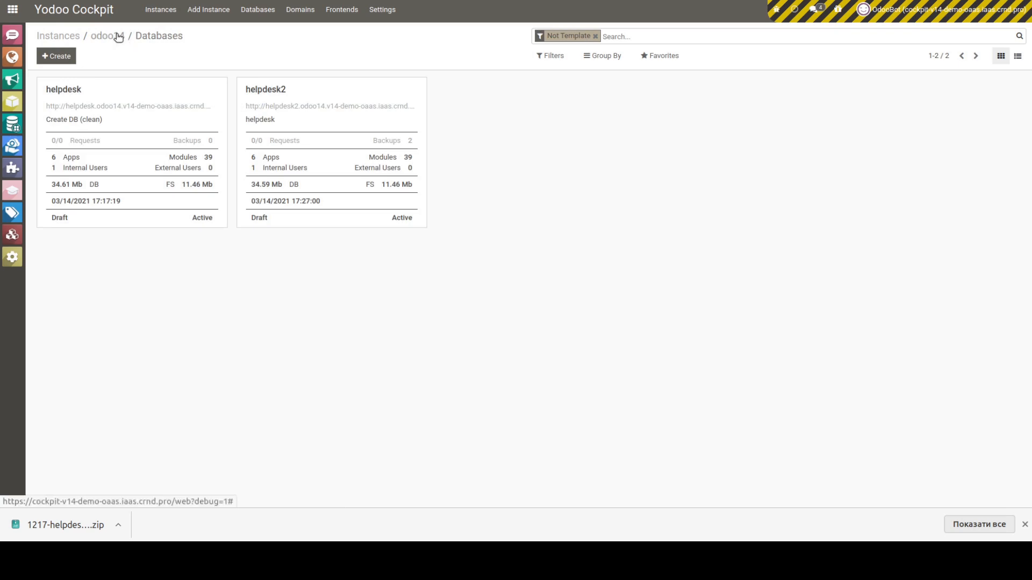
Create a database named helpdesk3 on odoo14 by restoring the newest helpdesk2 backup
left_click(61, 58)
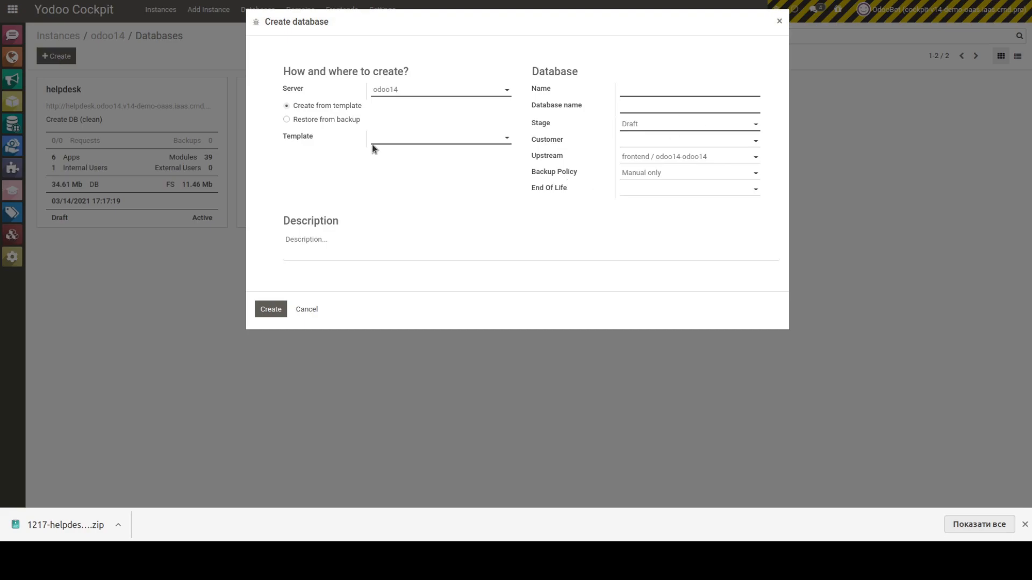
left_click(319, 119)
left_click(394, 141)
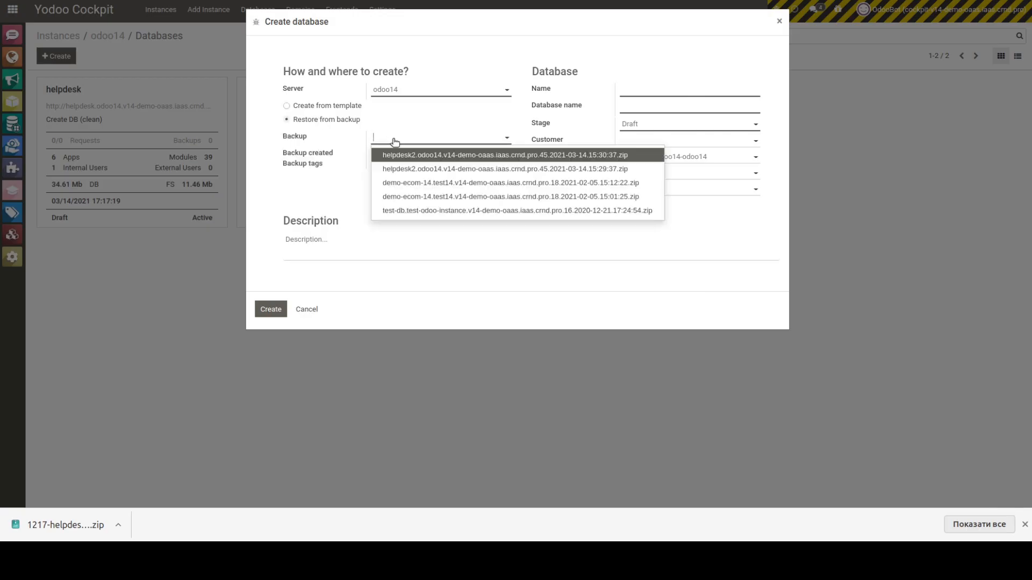
left_click(434, 154)
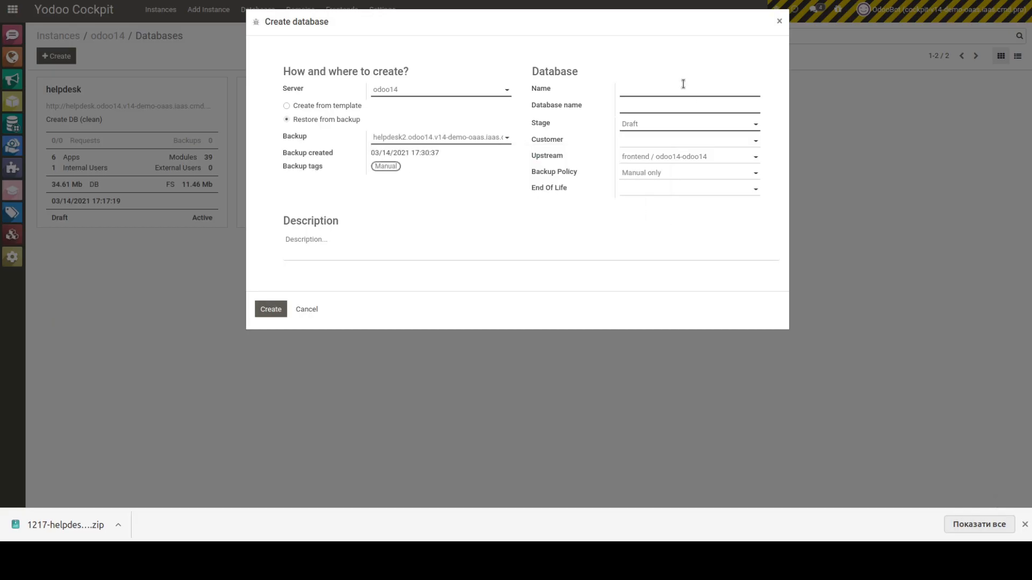
left_click(683, 84)
type("helpdesk3")
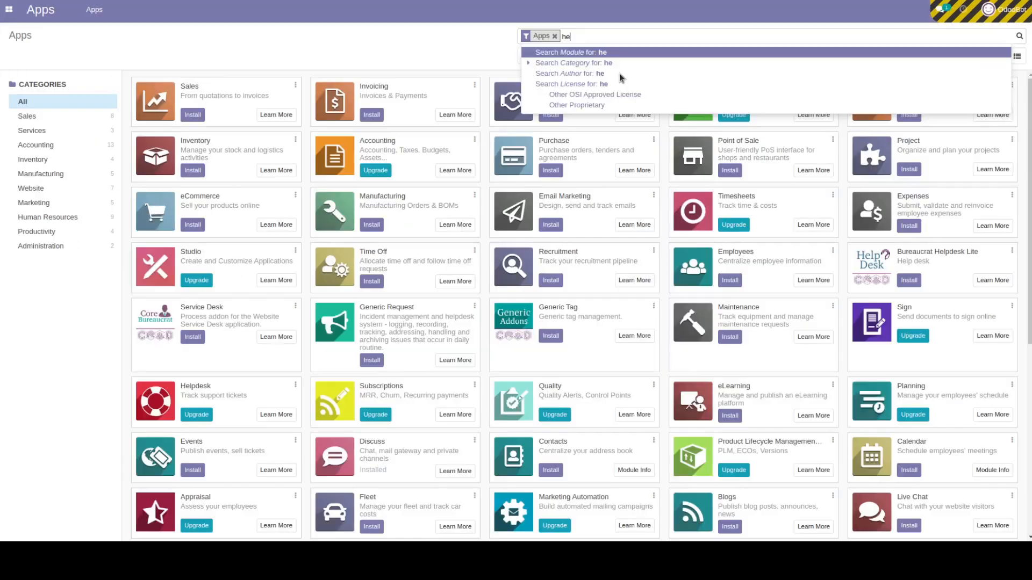
Request HTTPS for the helpdesk3 database, check its available apps through admin access, and return to its record
left_click(113, 213)
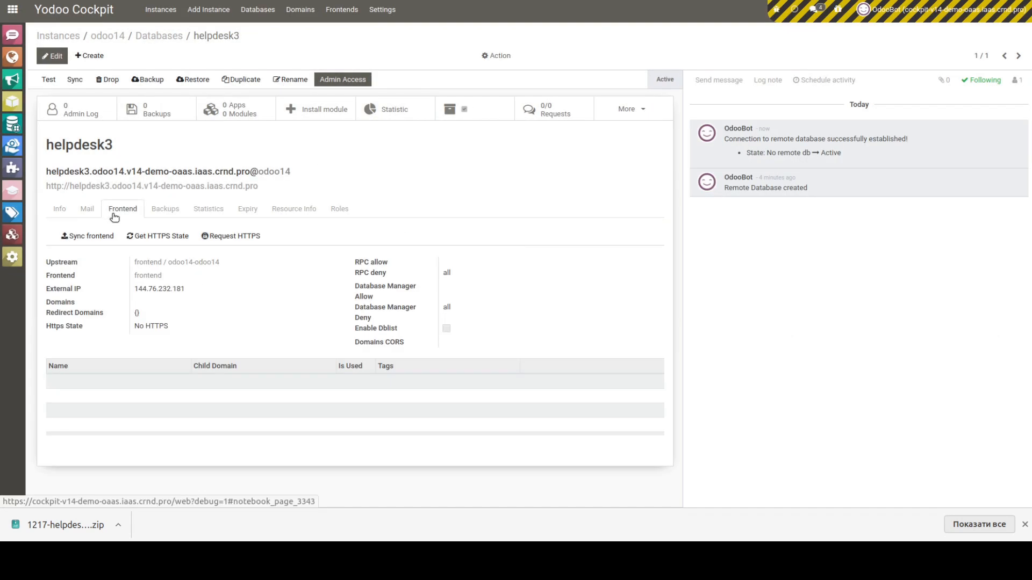
left_click(239, 237)
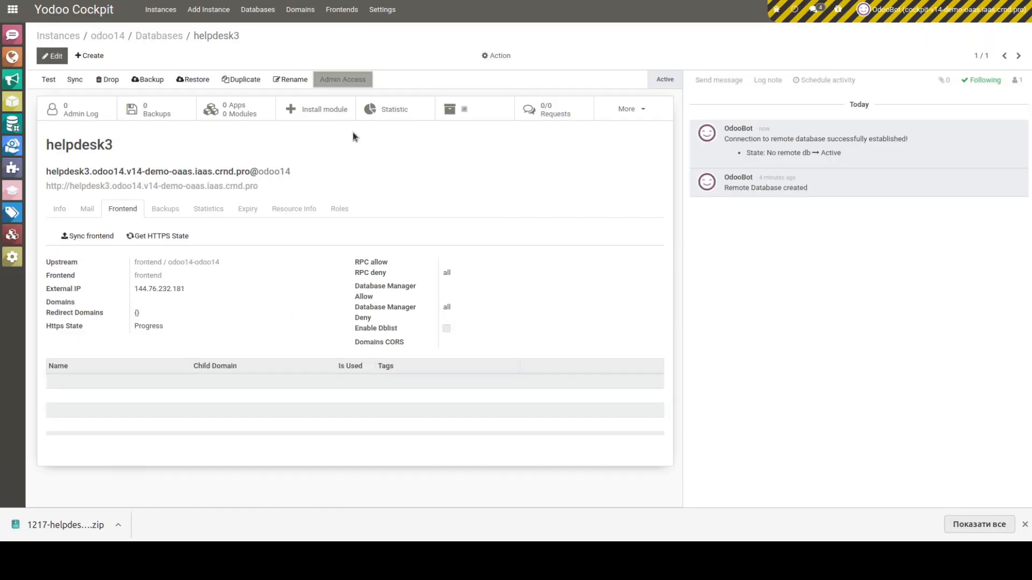
left_click(336, 82)
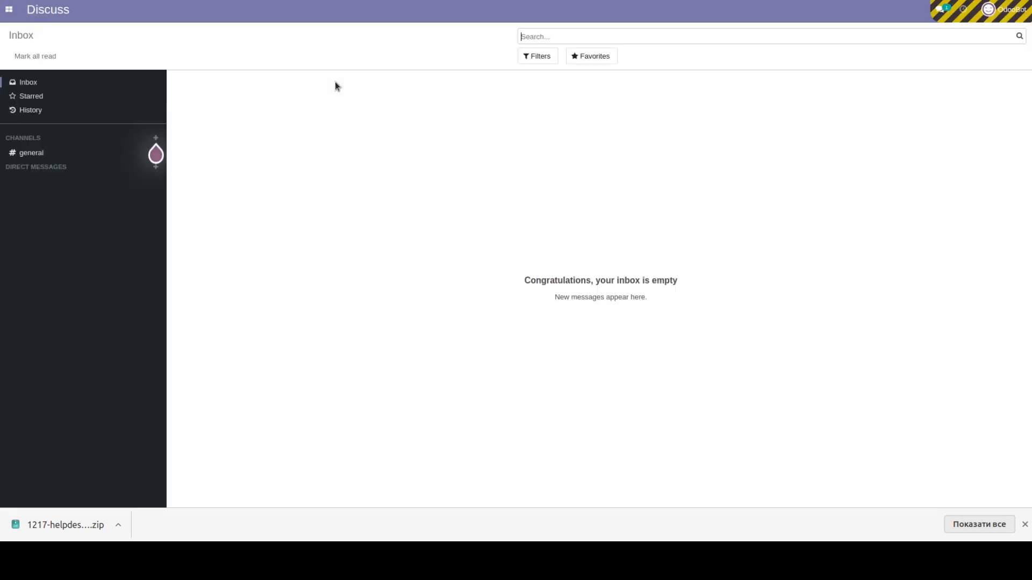
left_click(8, 10)
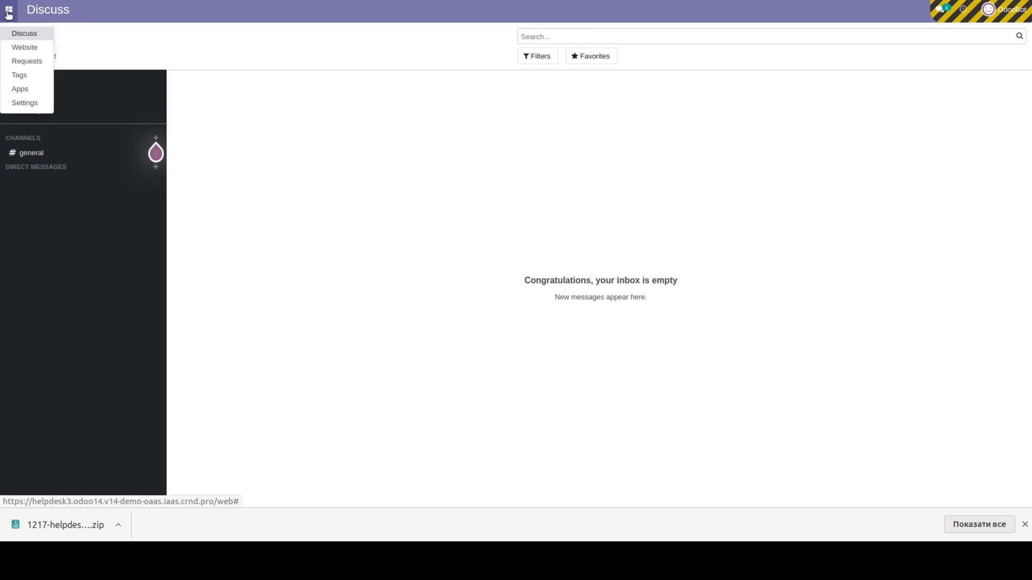
left_click(151, 41)
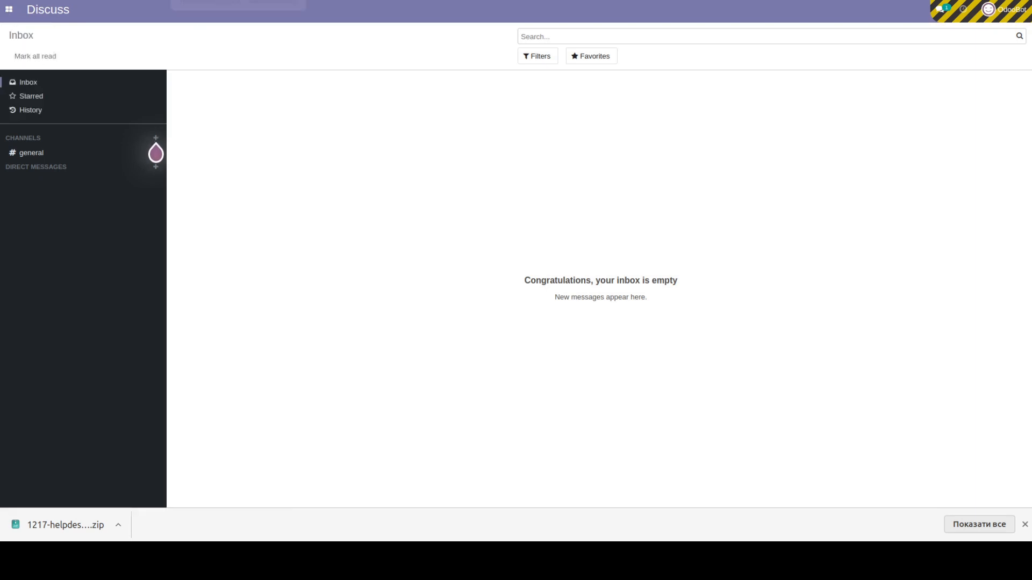
key("ctrl+w")
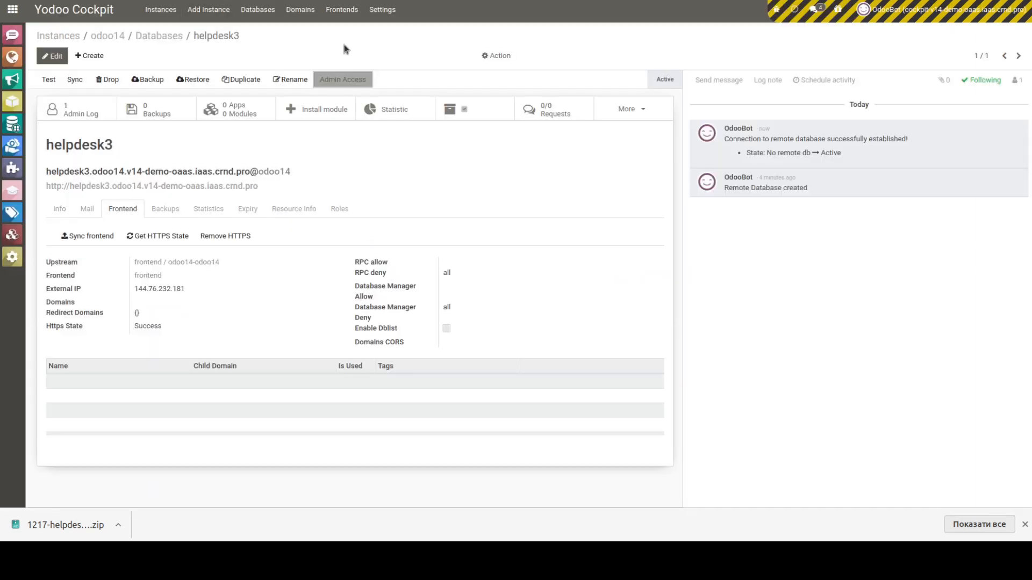
Initialize a second instance with hostname odoo14-2, Odoo serie 14.0, 1 worker, disk size 4 and a Bureaucrat Helpdesk assembly module
left_click(139, 37)
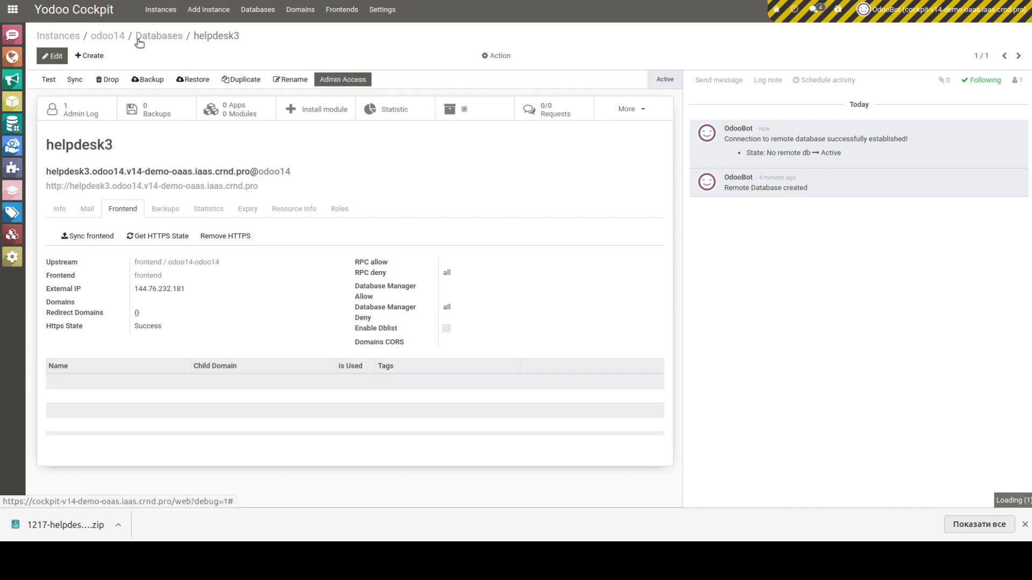
left_click(70, 37)
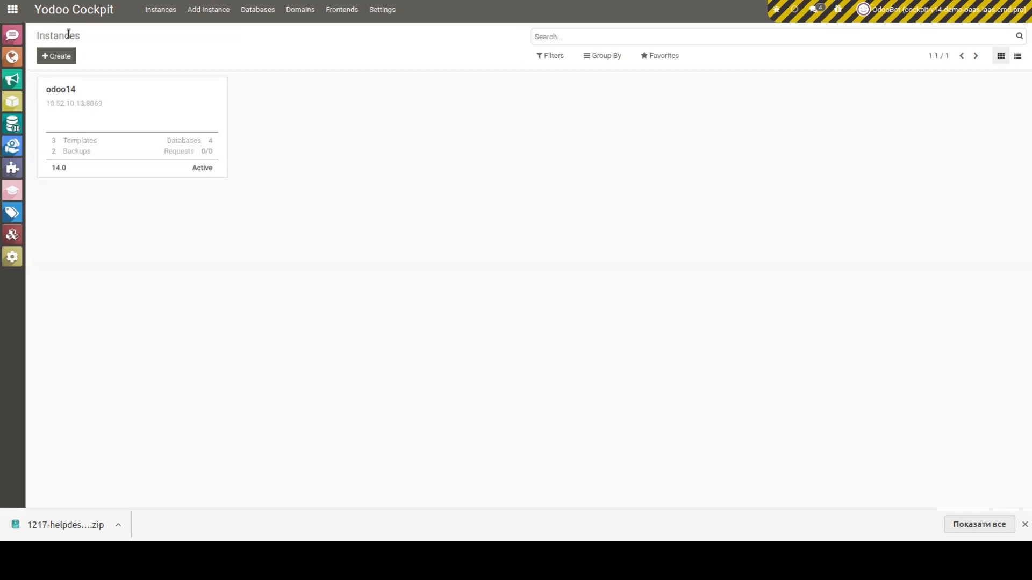
left_click(68, 59)
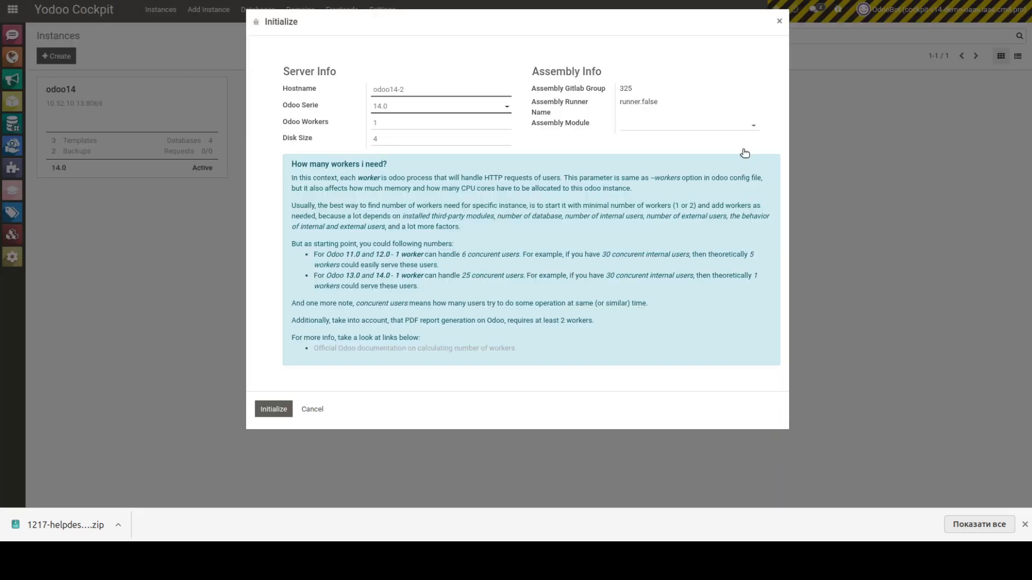
left_click(709, 130)
type("he")
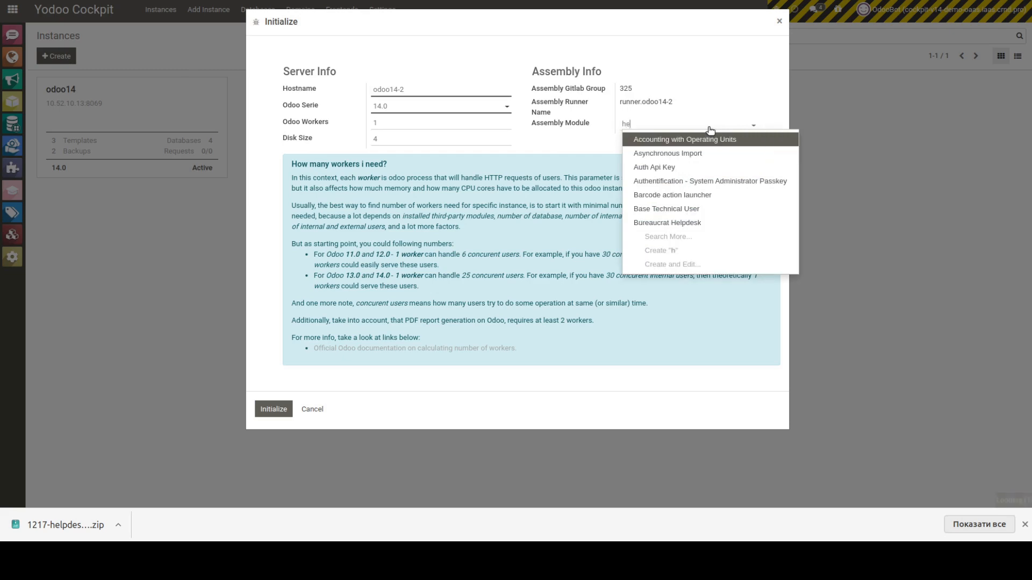
type("lpde")
key("Down")
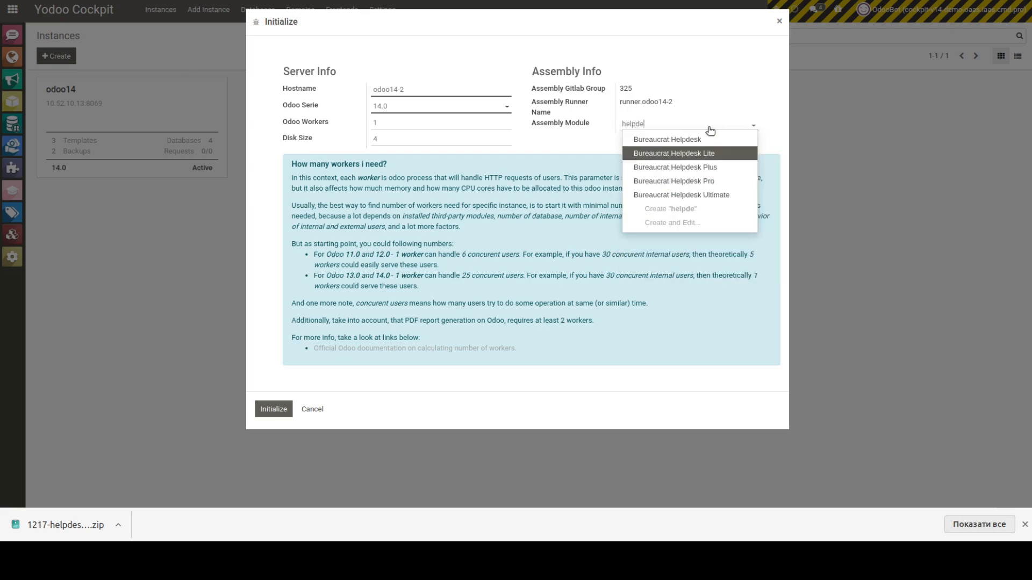
left_click(271, 410)
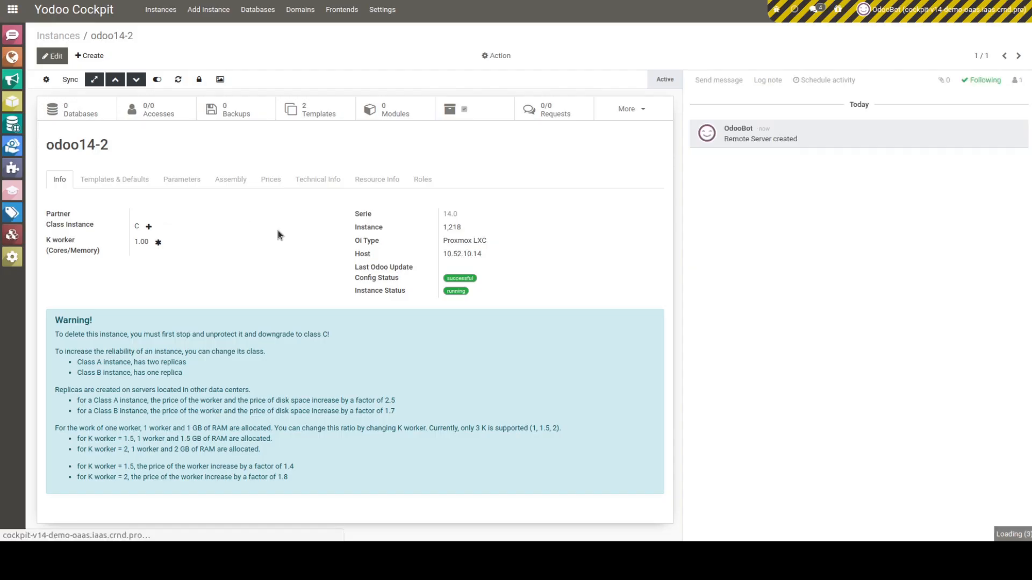
Refresh and accept the pending assembly update of odoo14-2, and apply it to the server
left_click(242, 185)
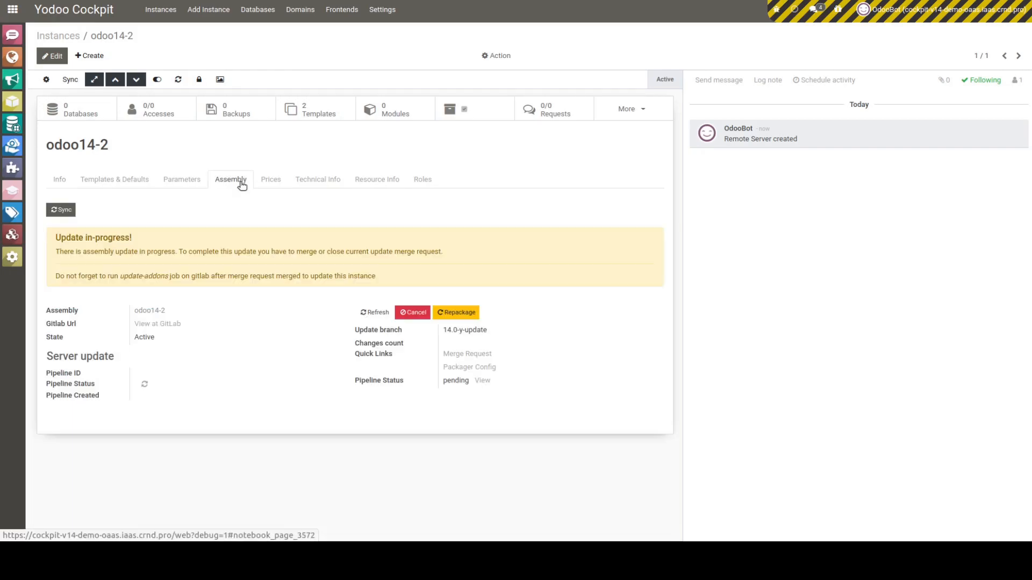
left_click(375, 312)
left_click(413, 312)
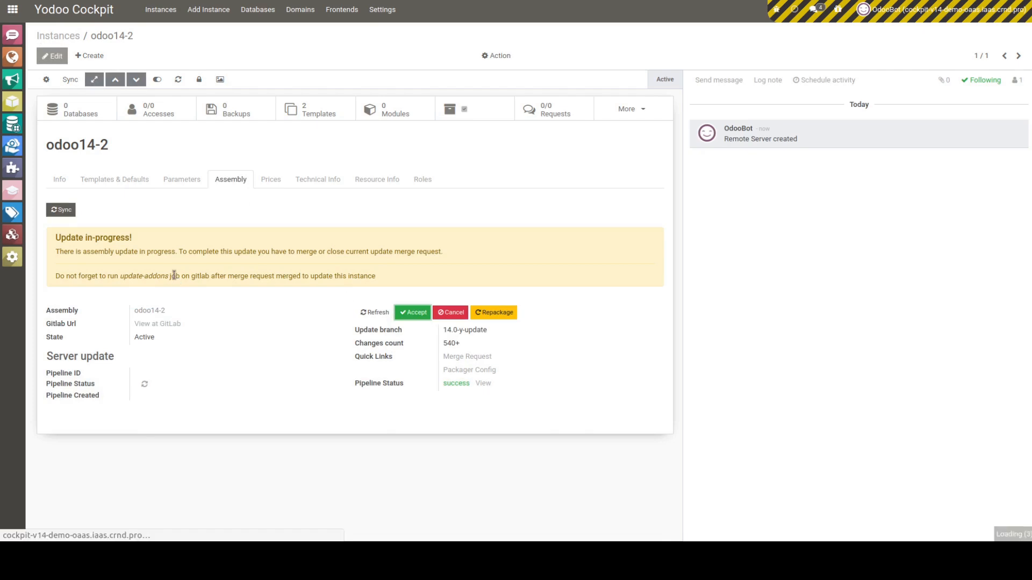
left_click(99, 210)
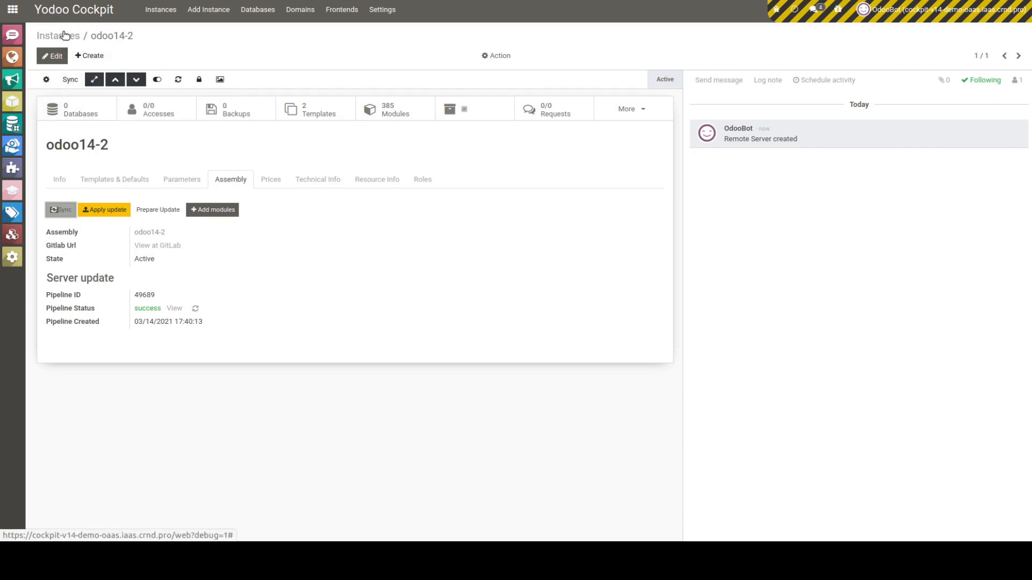
Create a database named helpdesk5 on odoo14-2 by restoring the newest helpdesk2 backup
left_click(70, 101)
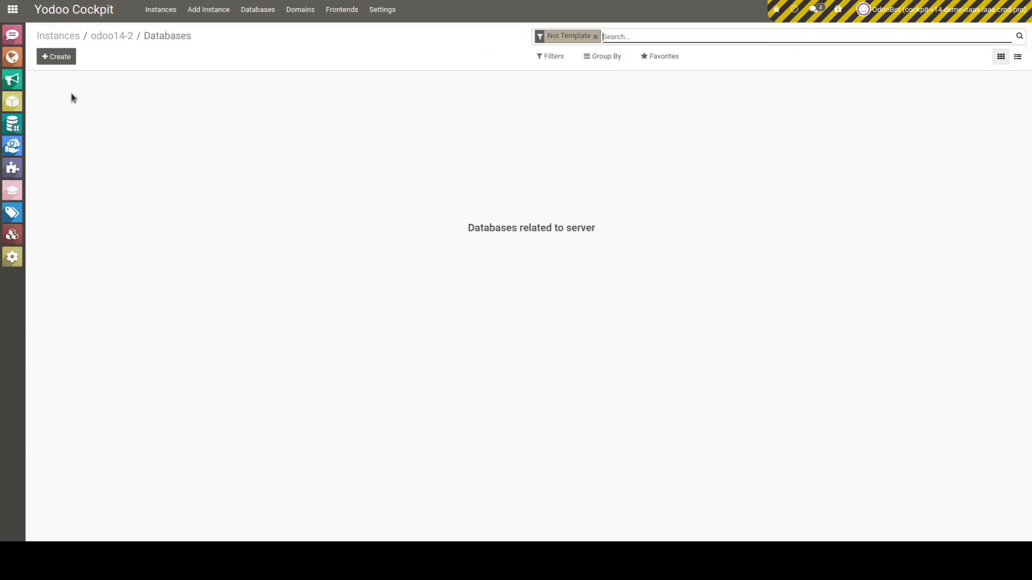
left_click(63, 56)
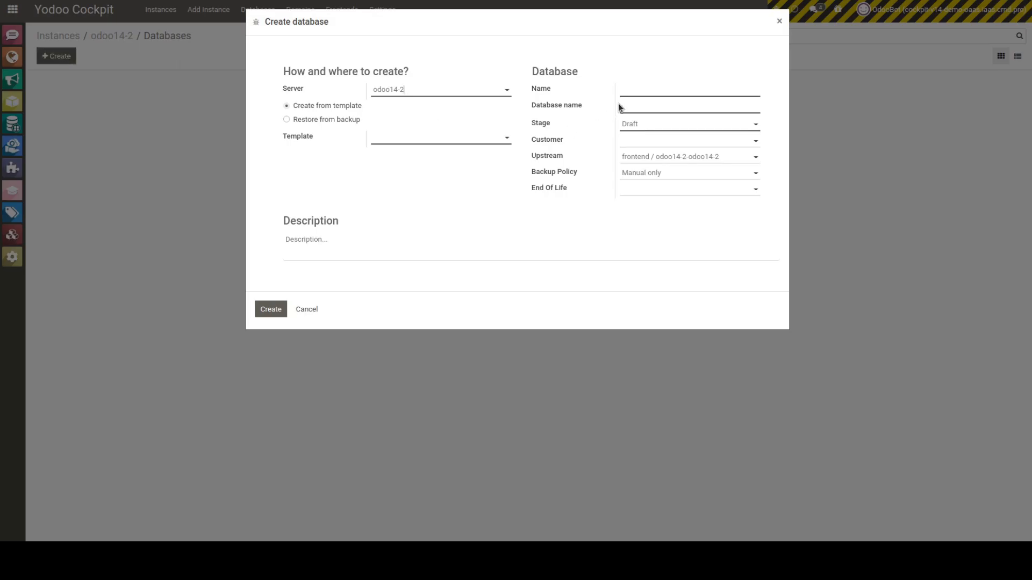
left_click(448, 136)
left_click(341, 119)
left_click(412, 141)
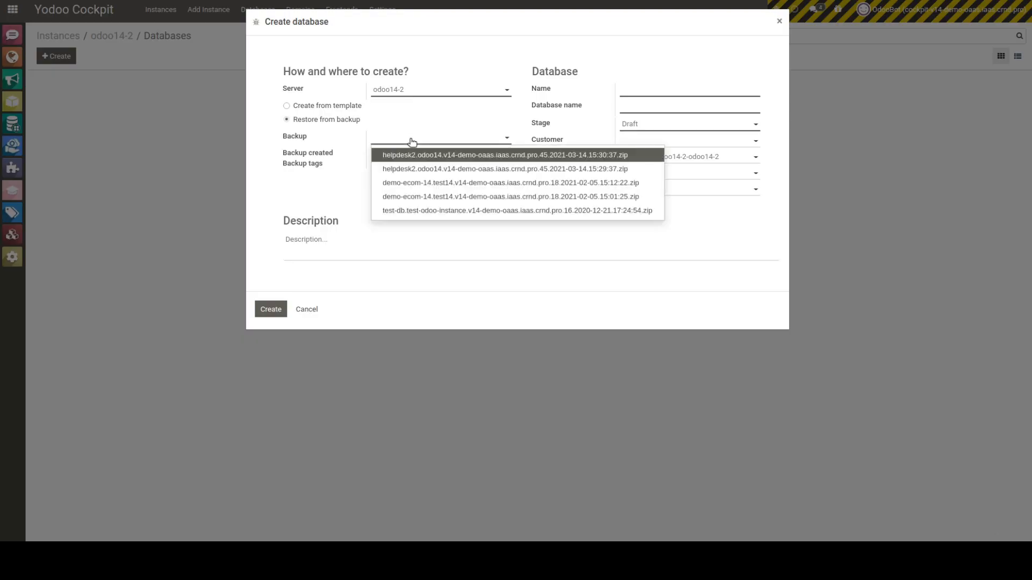
left_click(438, 169)
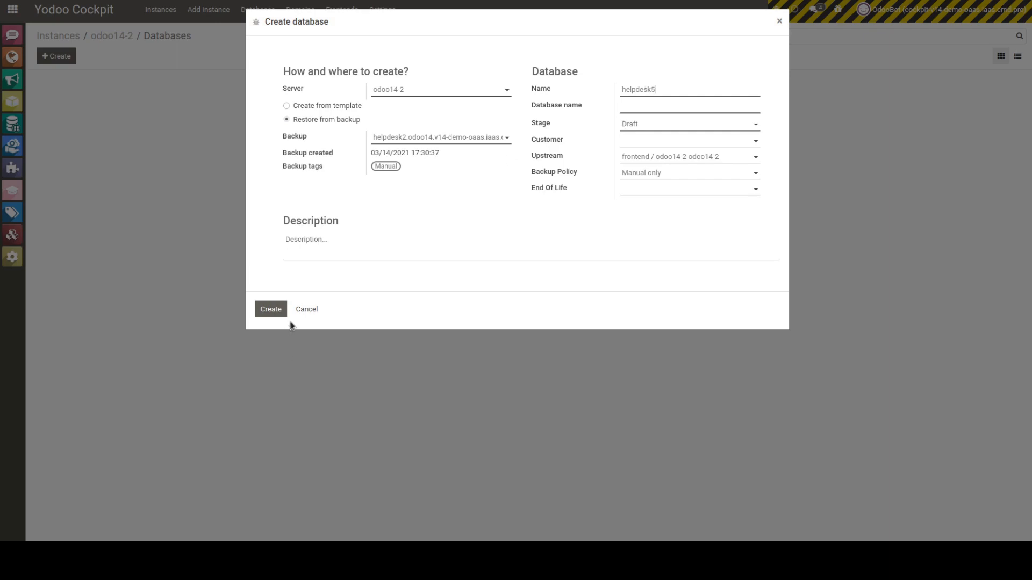
left_click(272, 309)
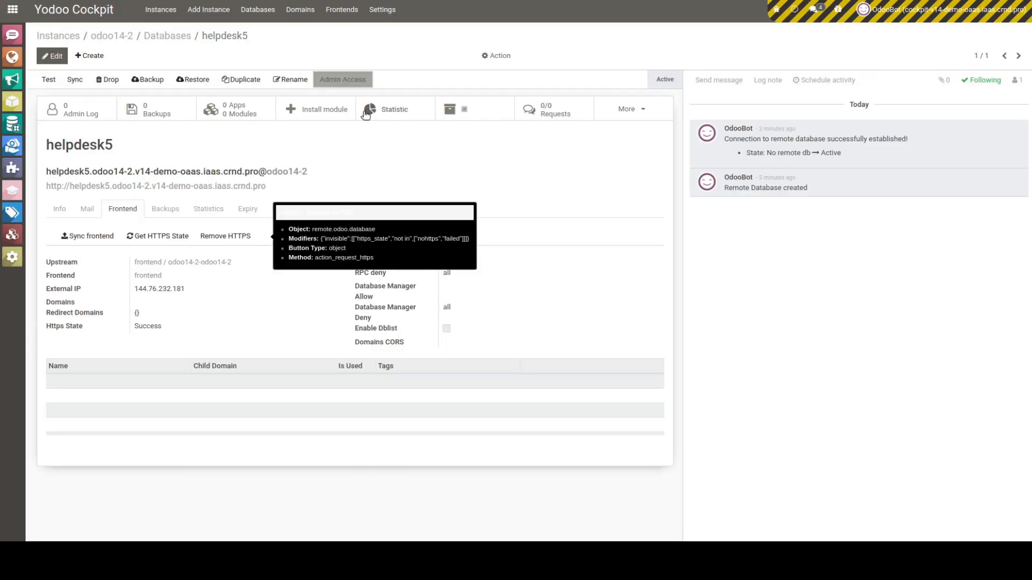
Enter the helpdesk5 database through admin access and view its Requests app
left_click(344, 79)
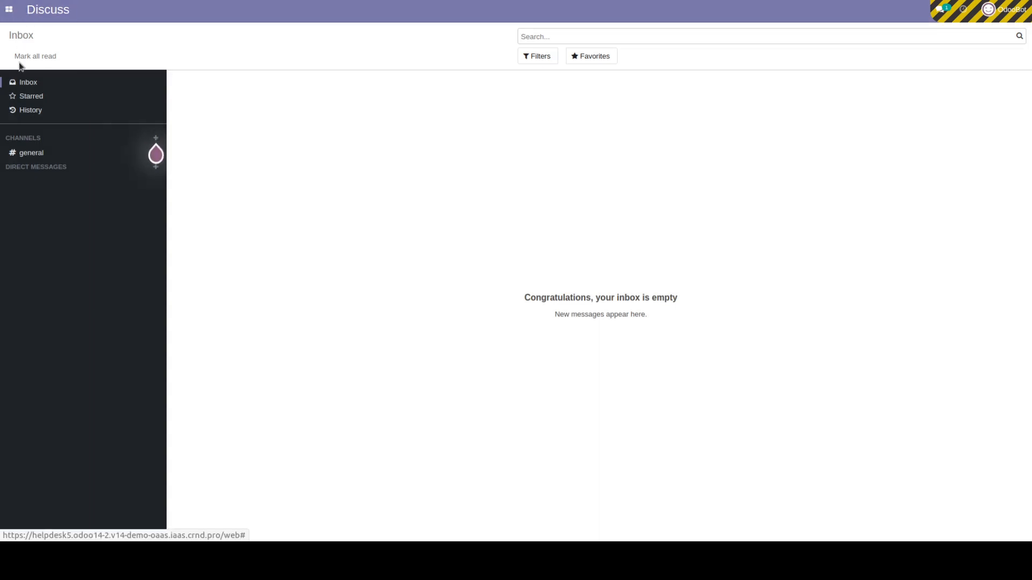
left_click(9, 9)
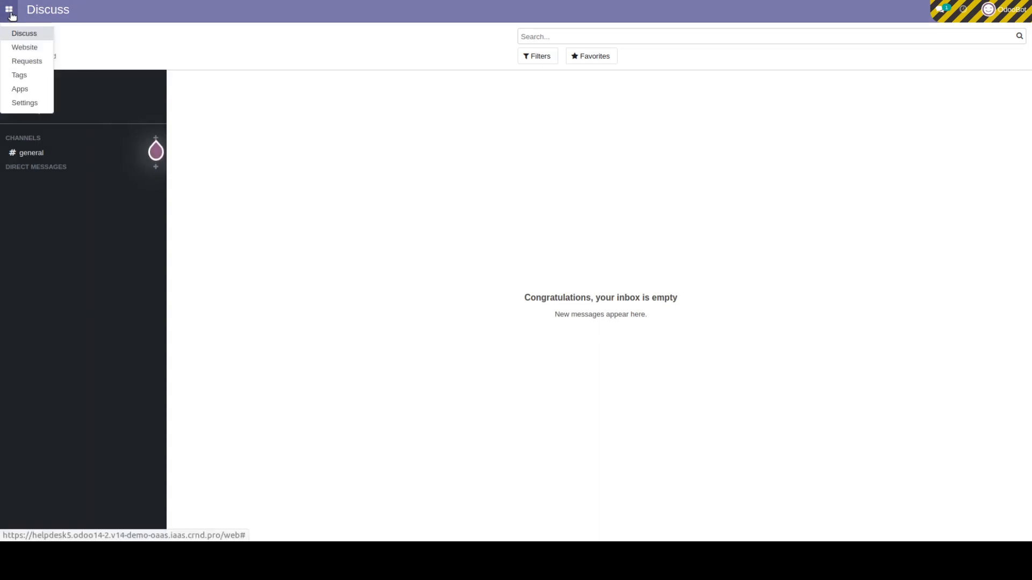
left_click(23, 59)
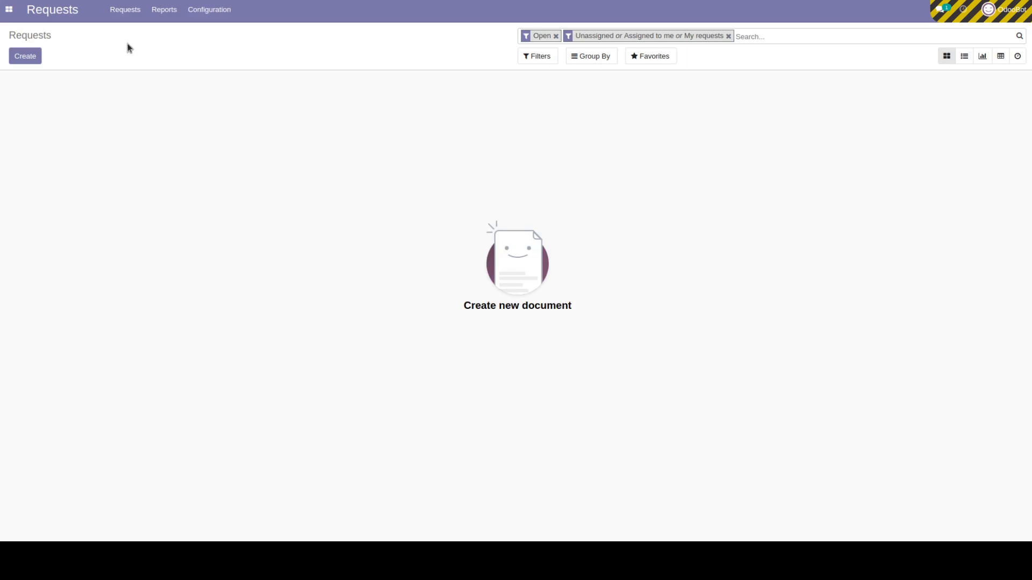